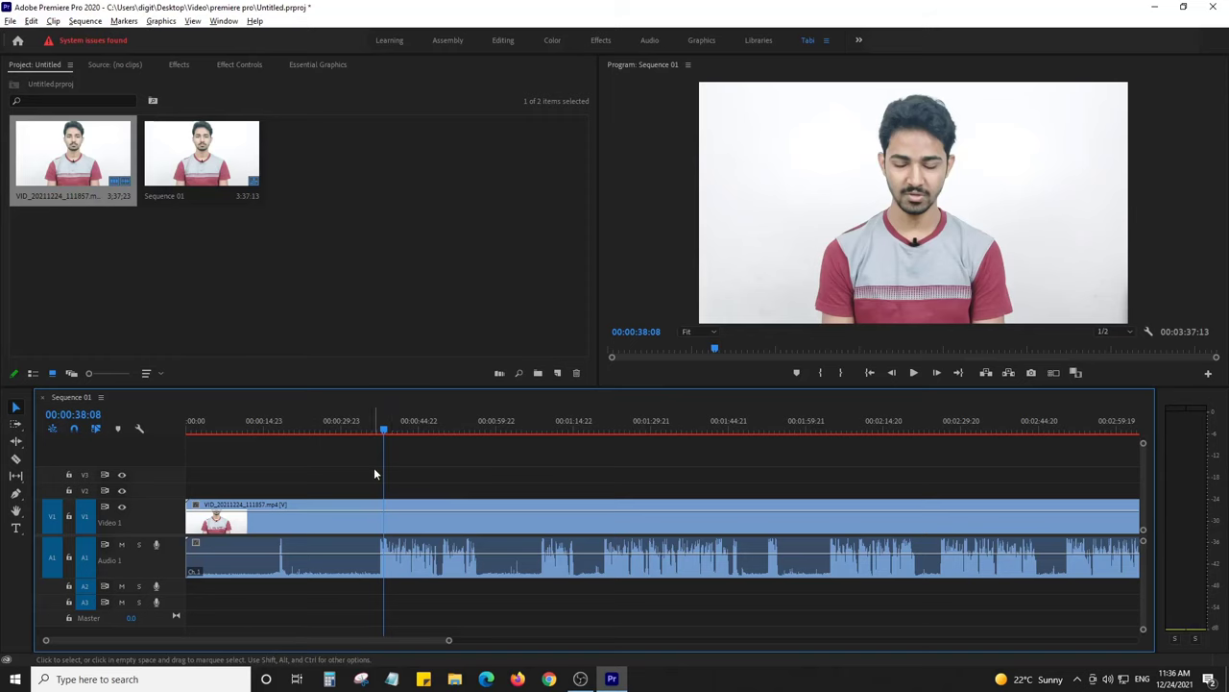
Play the quiet section before the speech, from about 26 to 35 seconds, to hear its background noise
{"action": "scroll", "coordinate": [373, 466], "scroll_direction": "up", "scroll_amount": 2}
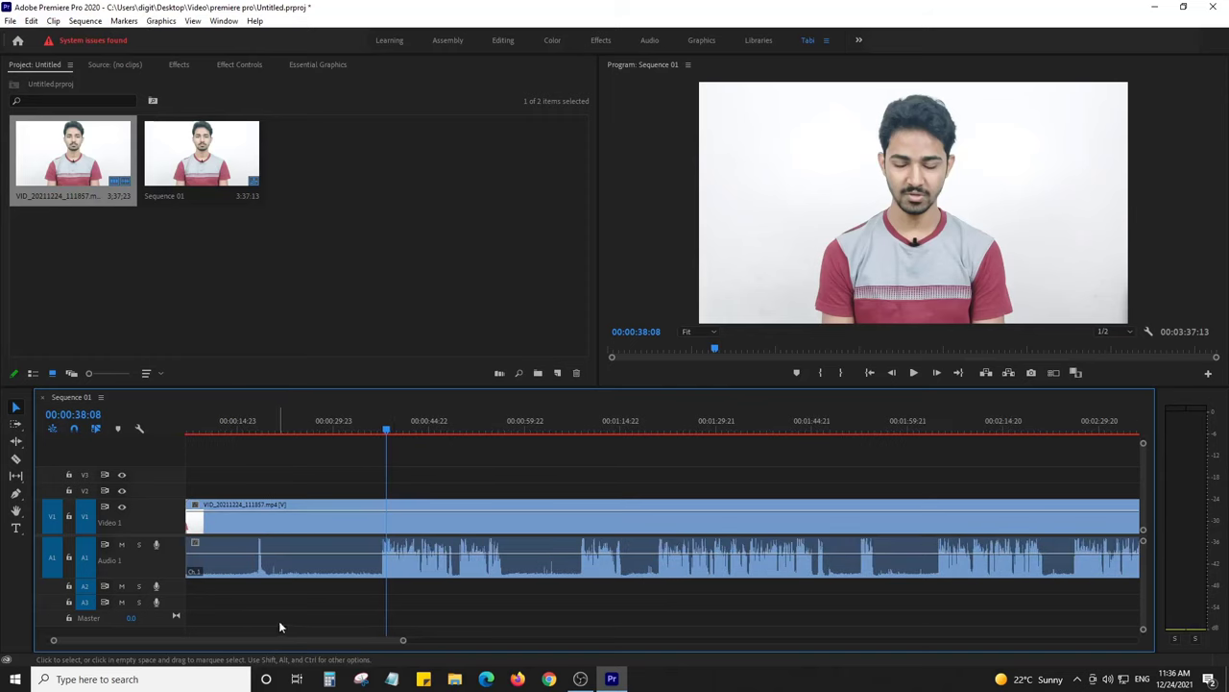
{"action": "left_click_drag", "start_coordinate": [281, 639], "coordinate": [225, 638]}
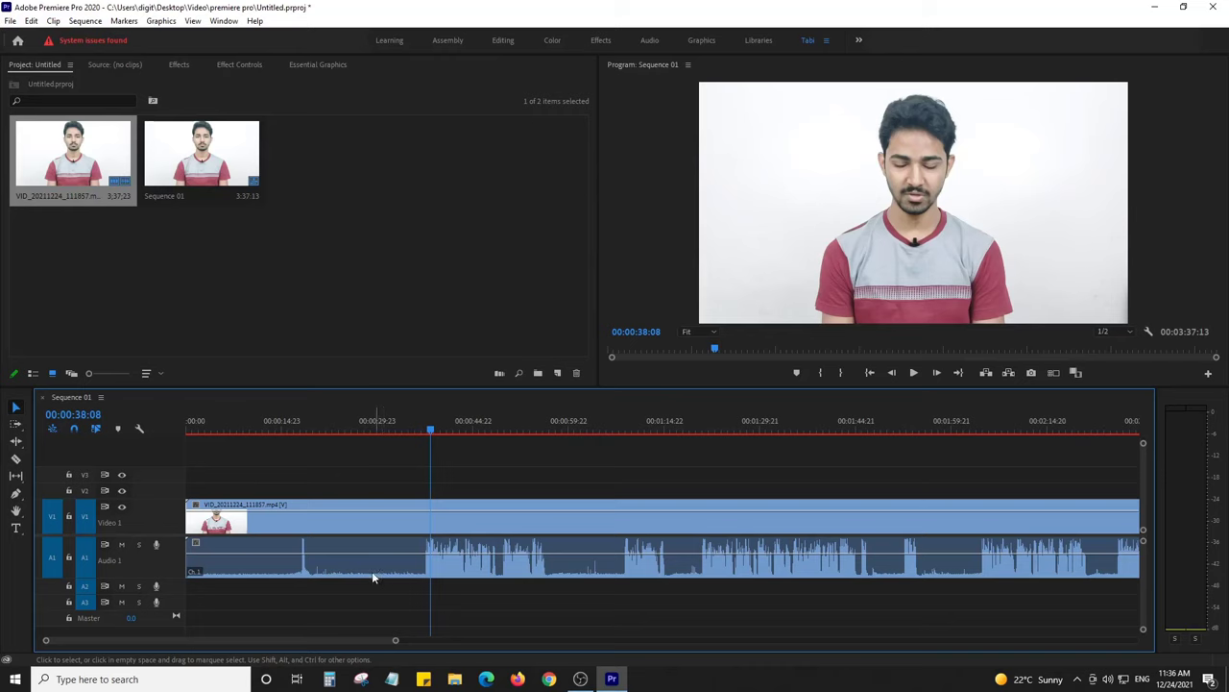
{"action": "left_click", "coordinate": [352, 426]}
{"action": "key", "text": "space"}
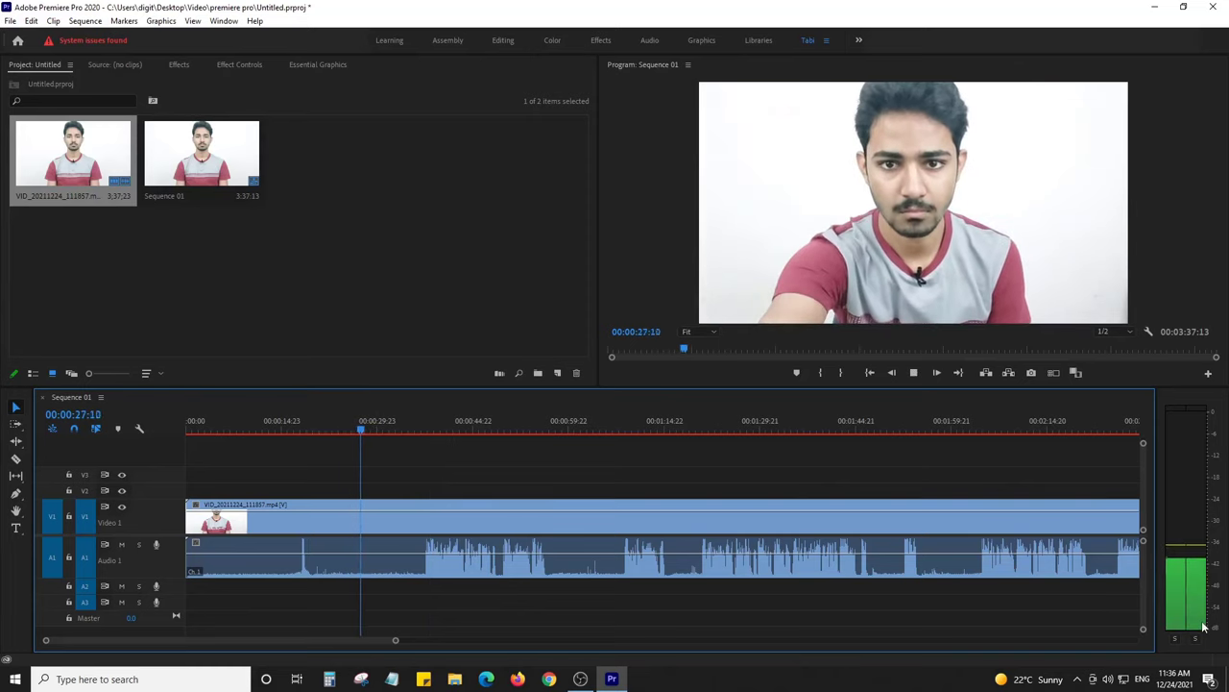
{"action": "key", "text": "space"}
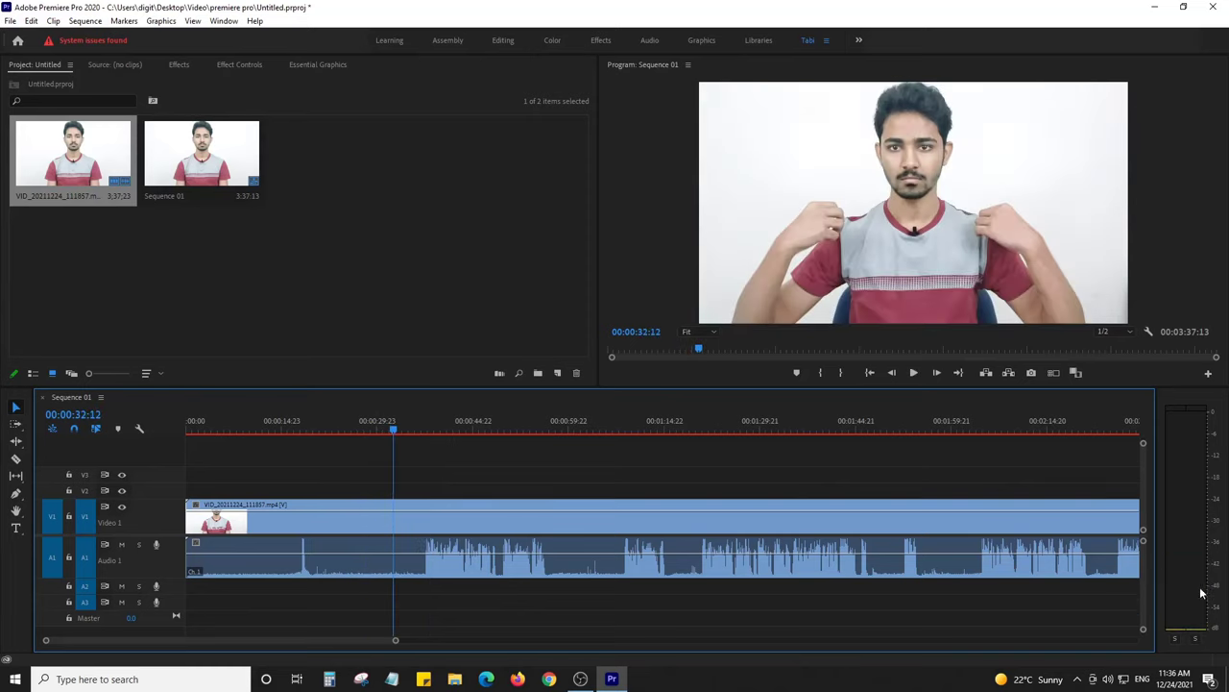
{"action": "key", "text": "space"}
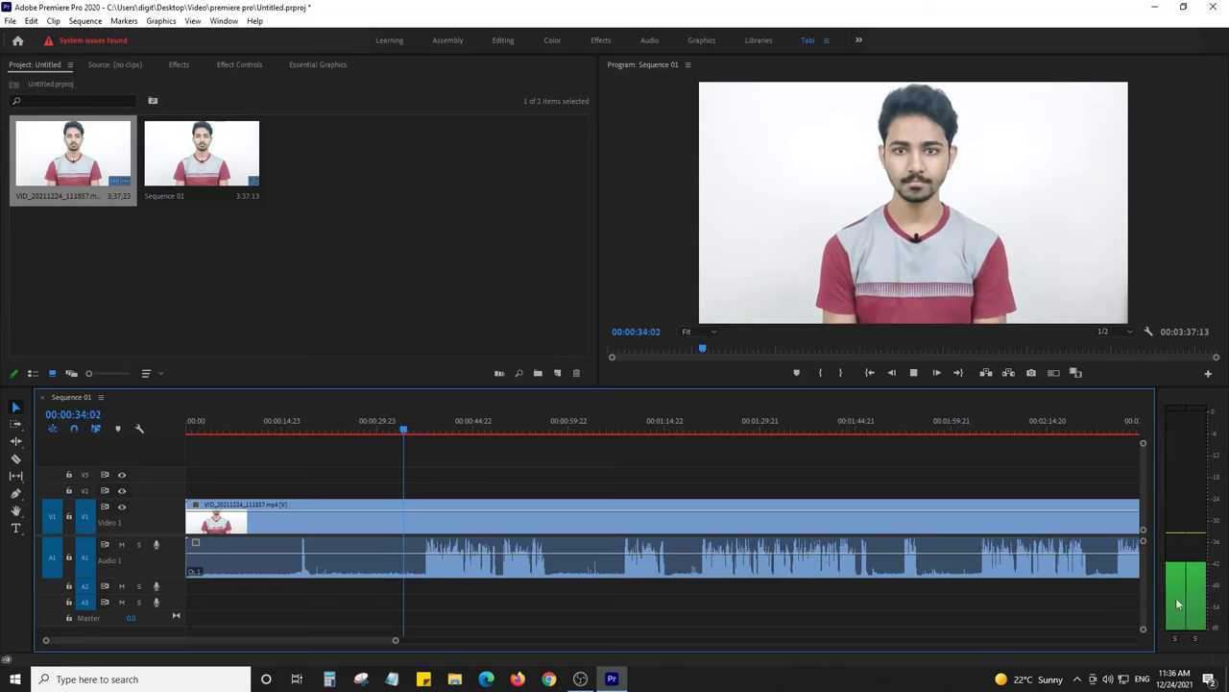
{"action": "key", "text": "space"}
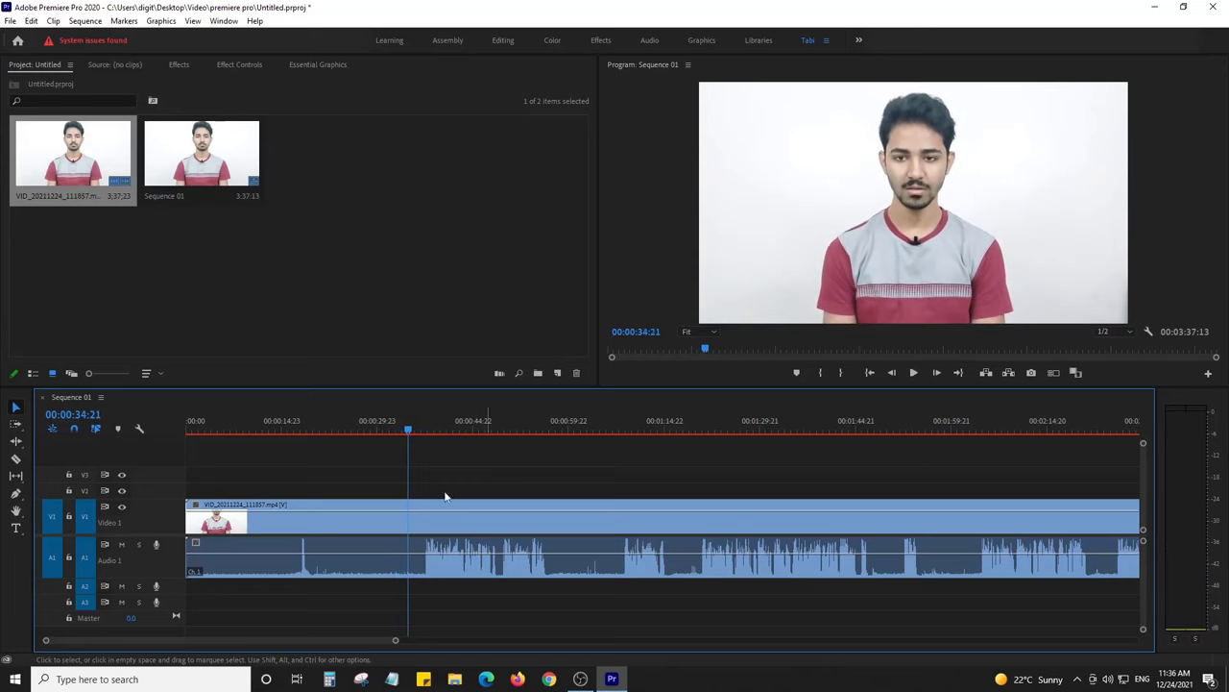
Play the beginning of the speech from about 37 to 41 seconds to compare its level with the quiet section
{"action": "left_click", "coordinate": [426, 425]}
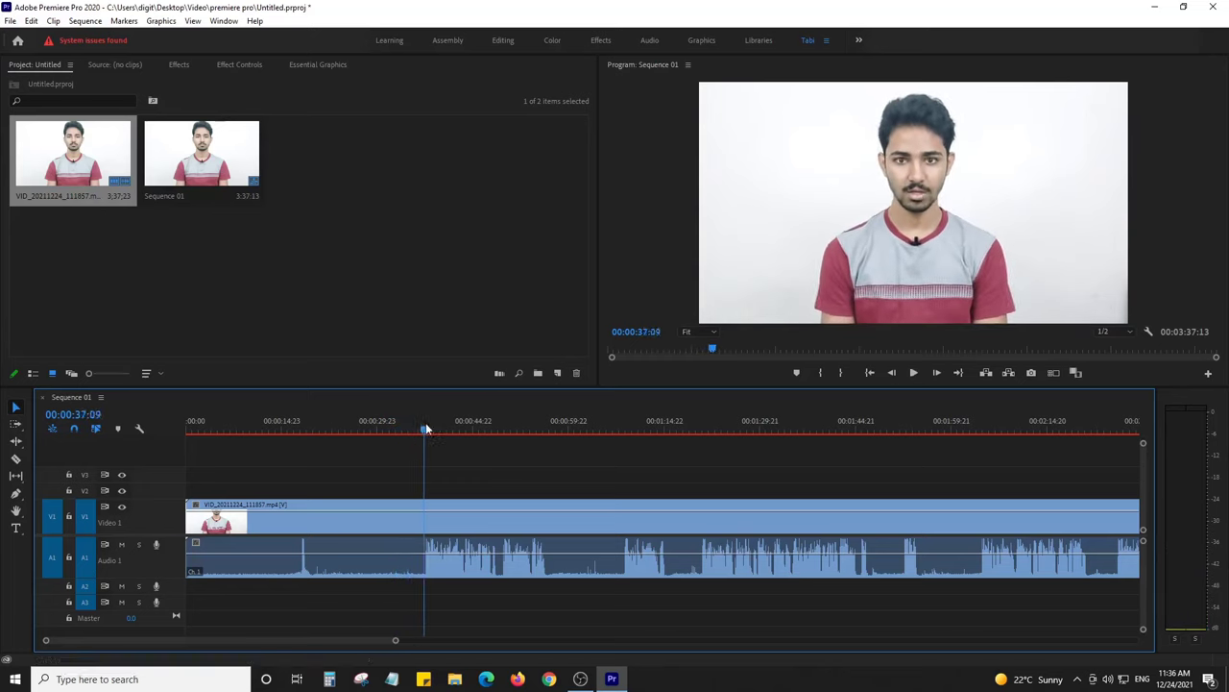
{"action": "left_click", "coordinate": [426, 423]}
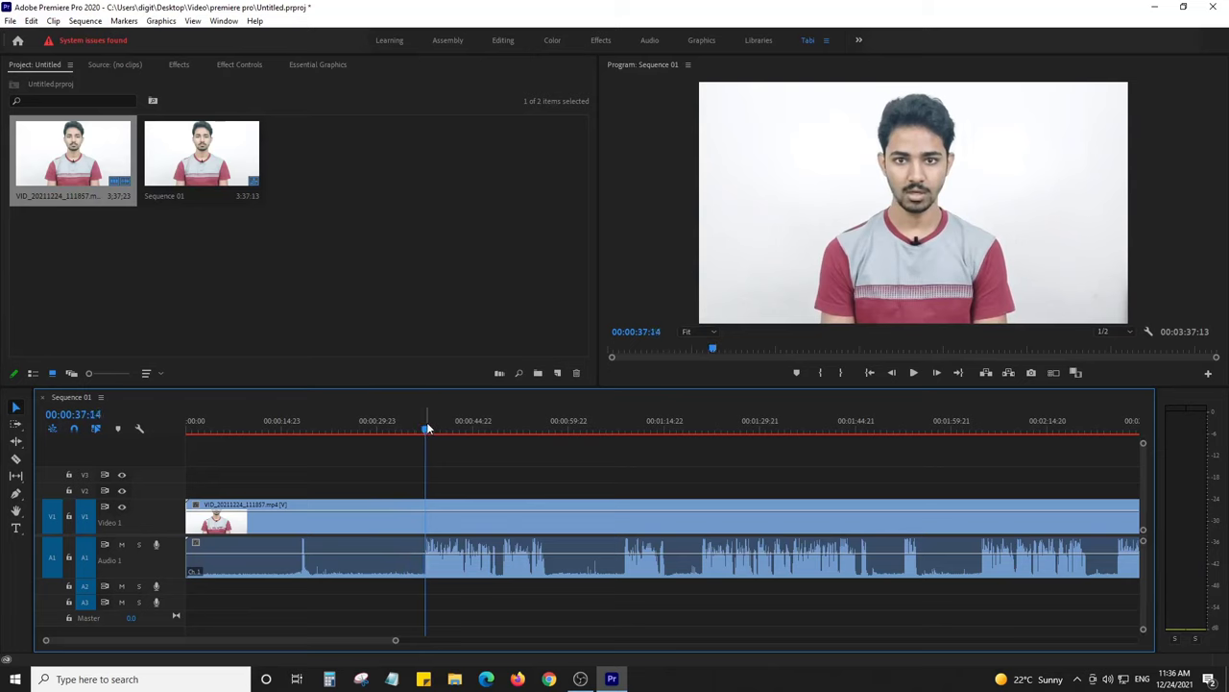
{"action": "key", "text": "space"}
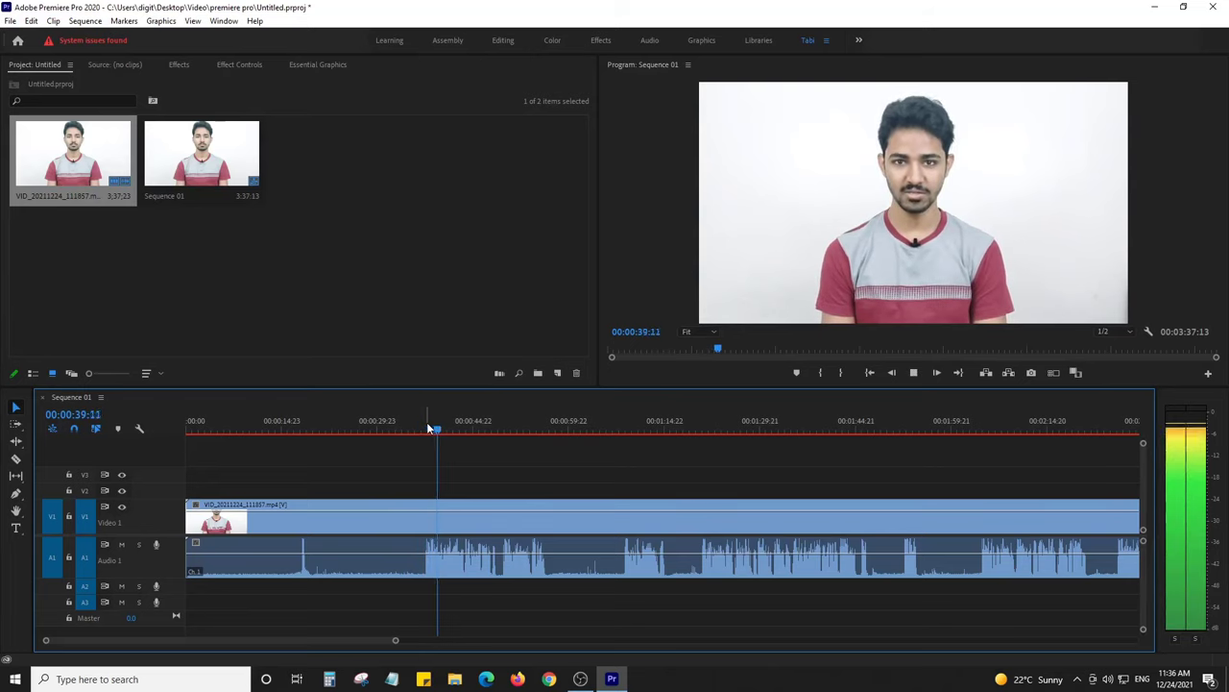
{"action": "key", "text": "space"}
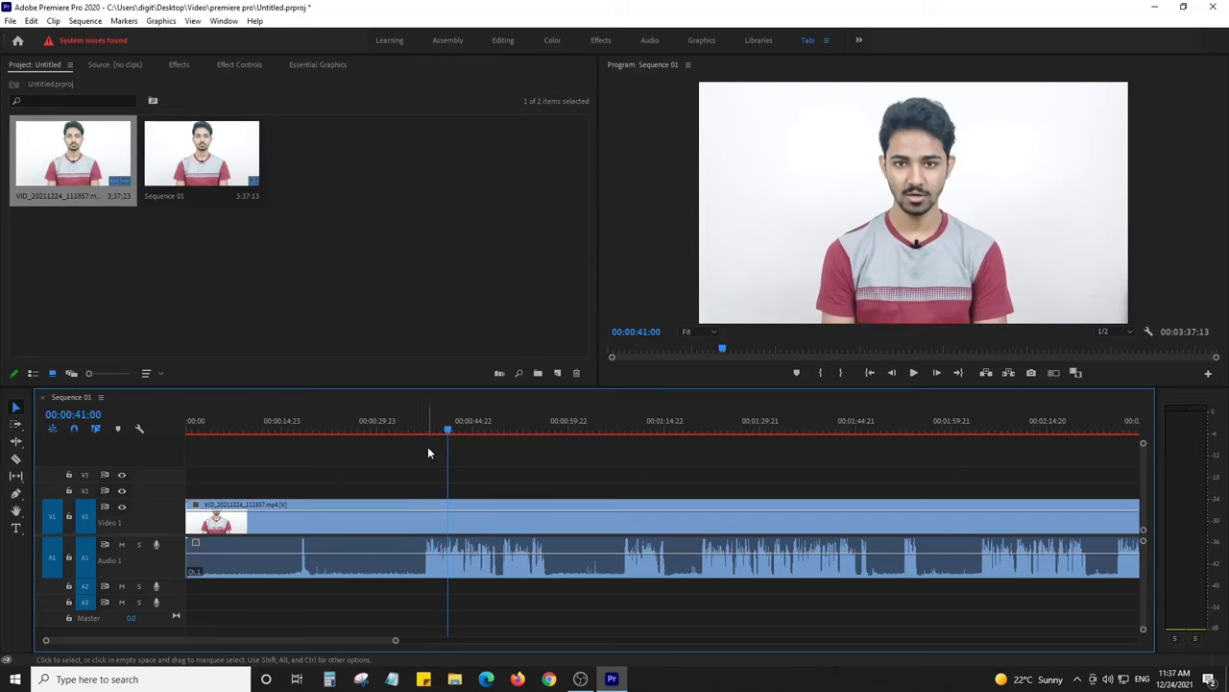
Select the clip in the timeline to check whether its video and audio are linked
{"action": "left_click", "coordinate": [402, 524]}
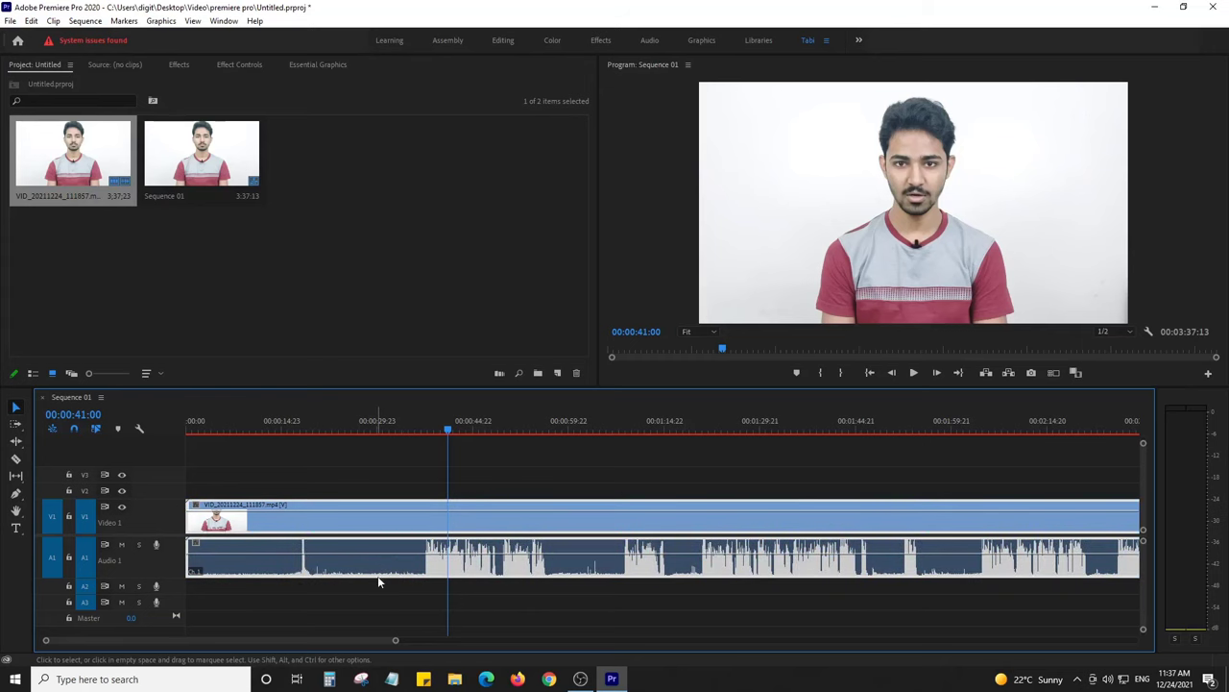
{"action": "left_click", "coordinate": [378, 481]}
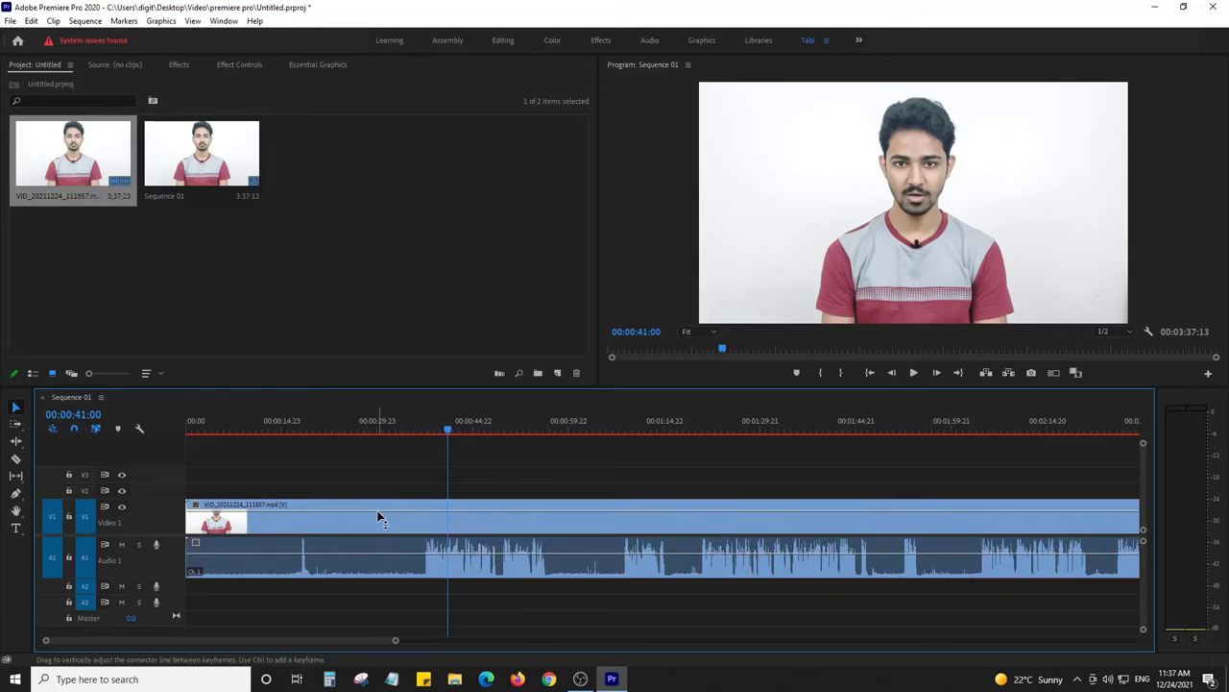
{"action": "left_click", "coordinate": [377, 517]}
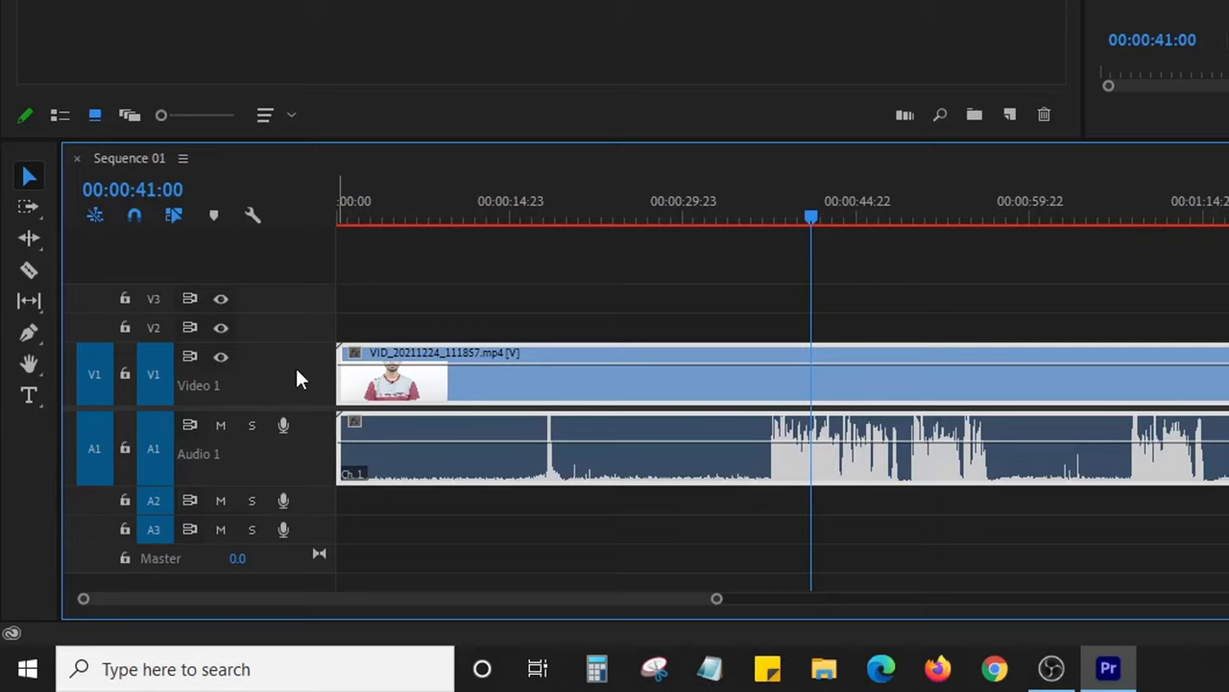
Make the Video 1 track slightly taller in the timeline
{"action": "scroll", "coordinate": [296, 369], "scroll_direction": "up", "scroll_amount": 1}
{"action": "scroll", "coordinate": [297, 370], "scroll_direction": "down", "scroll_amount": 1}
{"action": "scroll", "coordinate": [297, 370], "scroll_direction": "up", "scroll_amount": 2}
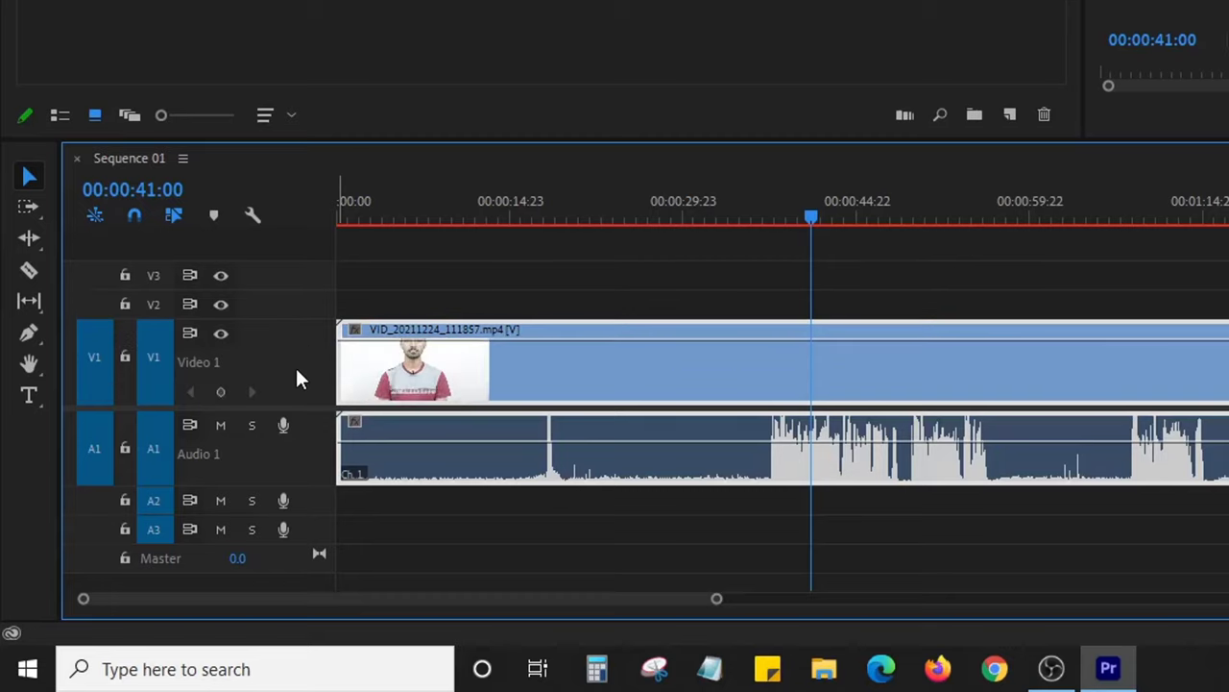
{"action": "scroll", "coordinate": [297, 370], "scroll_direction": "down", "scroll_amount": 1}
{"action": "scroll", "coordinate": [297, 371], "scroll_direction": "up", "scroll_amount": 2}
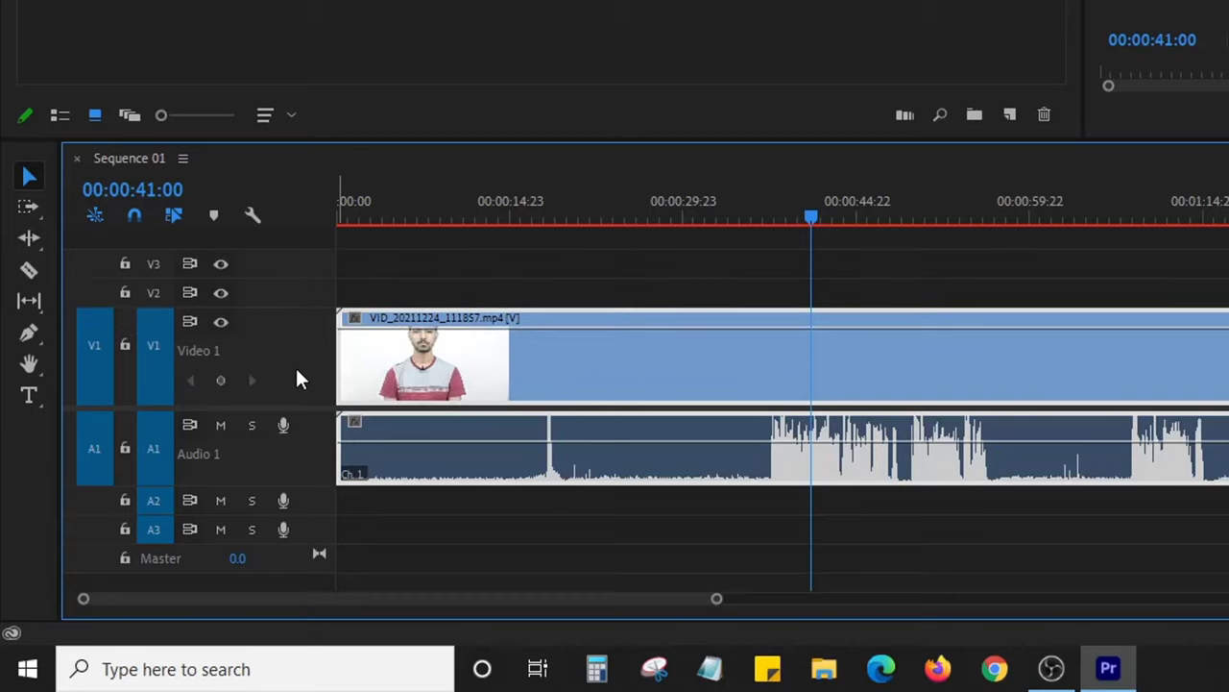
{"action": "scroll", "coordinate": [297, 380], "scroll_direction": "down", "scroll_amount": 3}
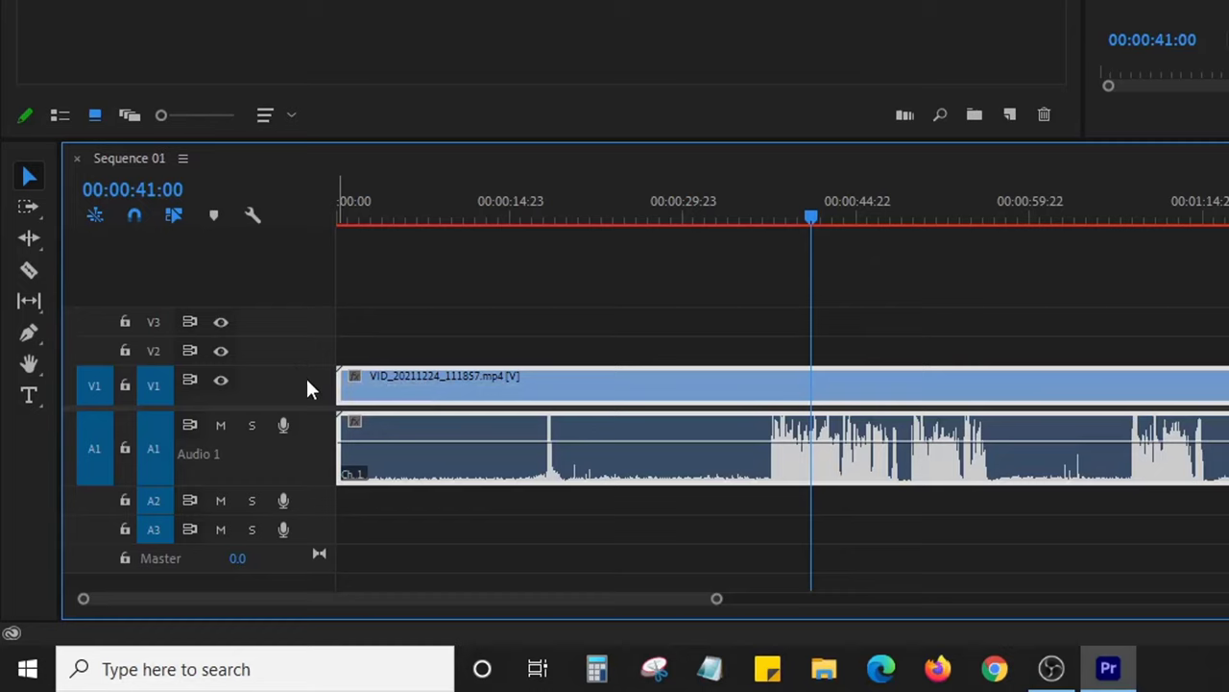
{"action": "scroll", "coordinate": [307, 378], "scroll_direction": "up", "scroll_amount": 2}
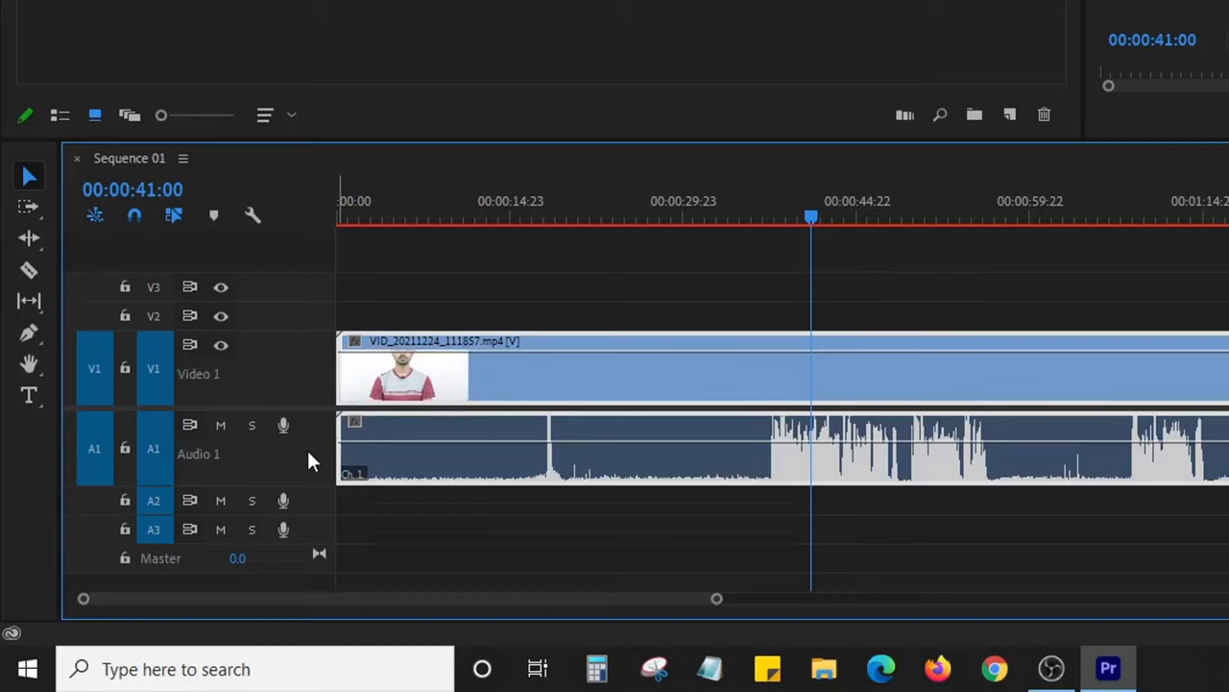
Increase the height of the Audio 1 track to enlarge its waveform
{"action": "scroll", "coordinate": [306, 448], "scroll_direction": "down", "scroll_amount": 1}
{"action": "scroll", "coordinate": [310, 442], "scroll_direction": "up", "scroll_amount": 2}
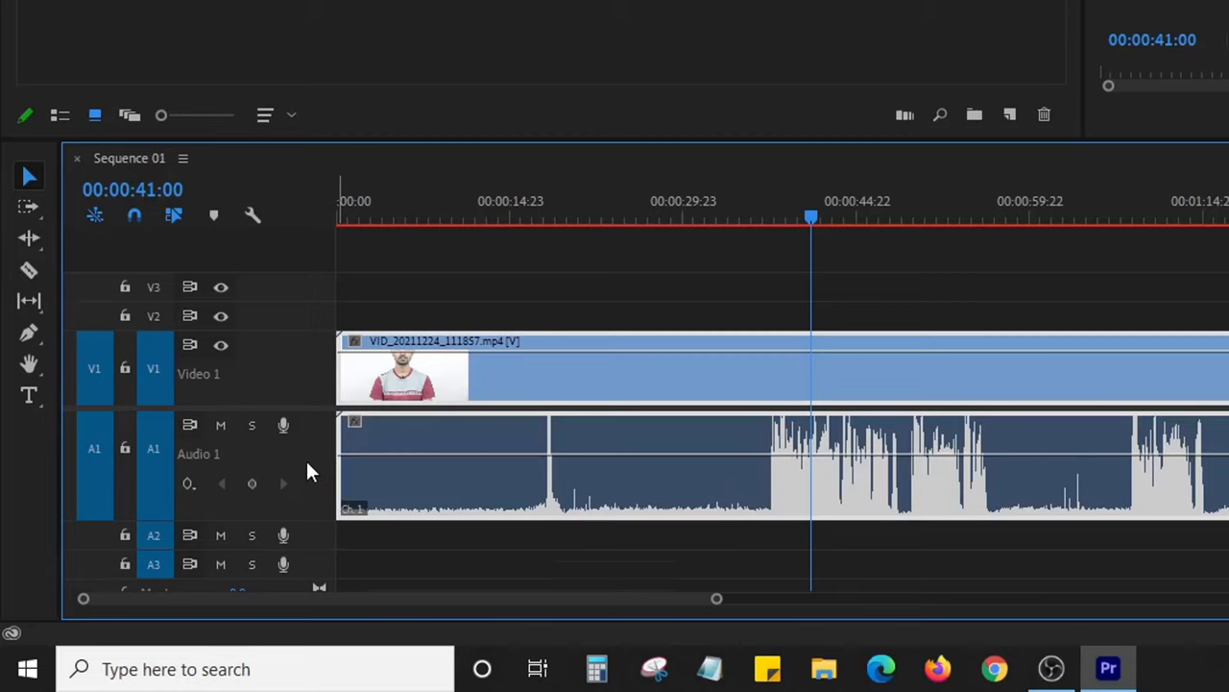
{"action": "scroll", "coordinate": [308, 464], "scroll_direction": "down", "scroll_amount": 2}
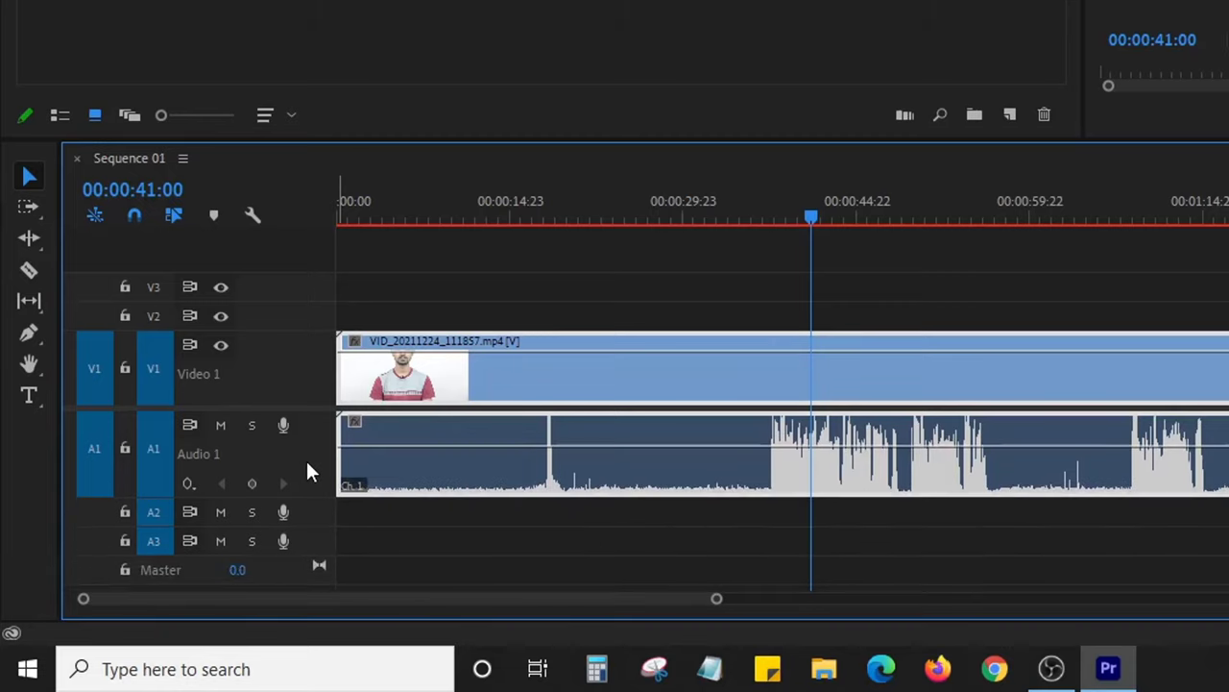
{"action": "scroll", "coordinate": [307, 471], "scroll_direction": "up", "scroll_amount": 2}
Unlink the clip's video from its audio and open the audio clip in Adobe Audition for editing
{"action": "left_click", "coordinate": [707, 237]}
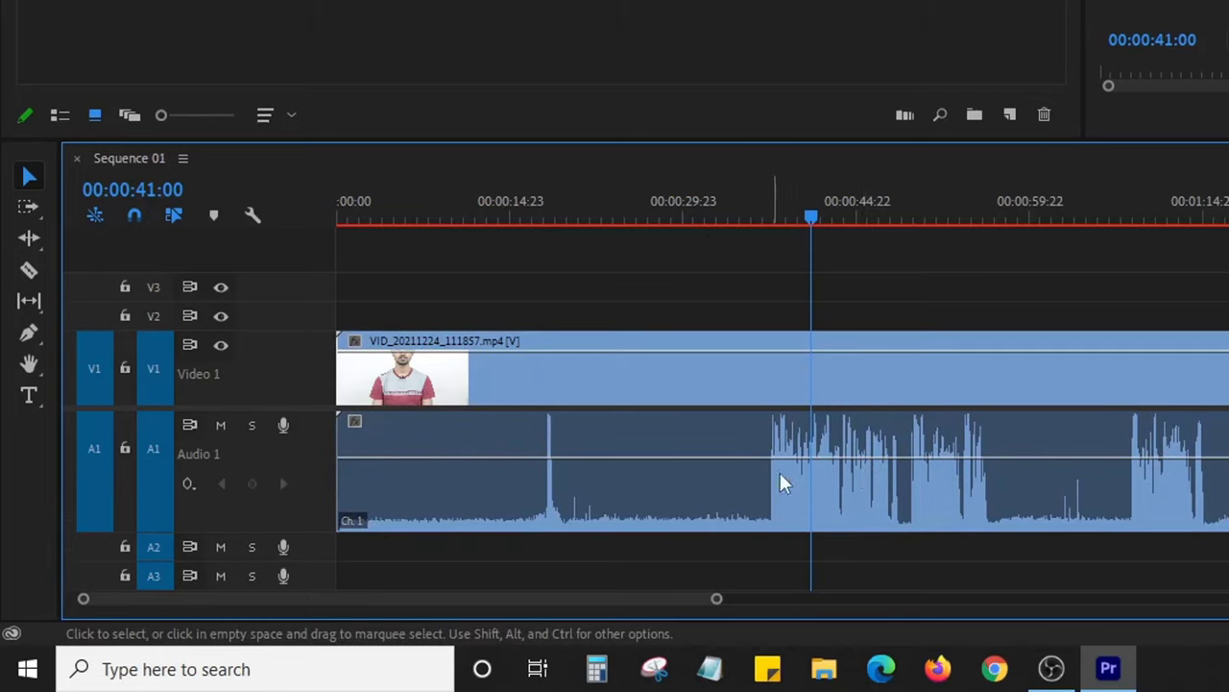
{"action": "right_click", "coordinate": [701, 422]}
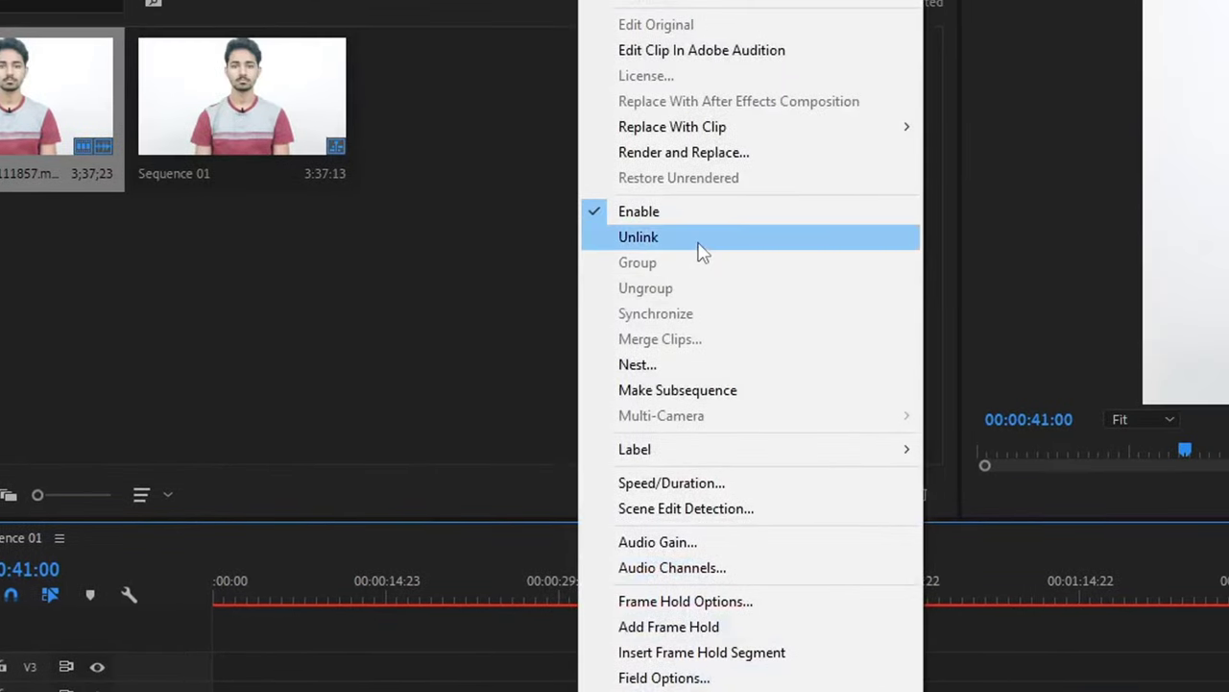
{"action": "left_click", "coordinate": [699, 240]}
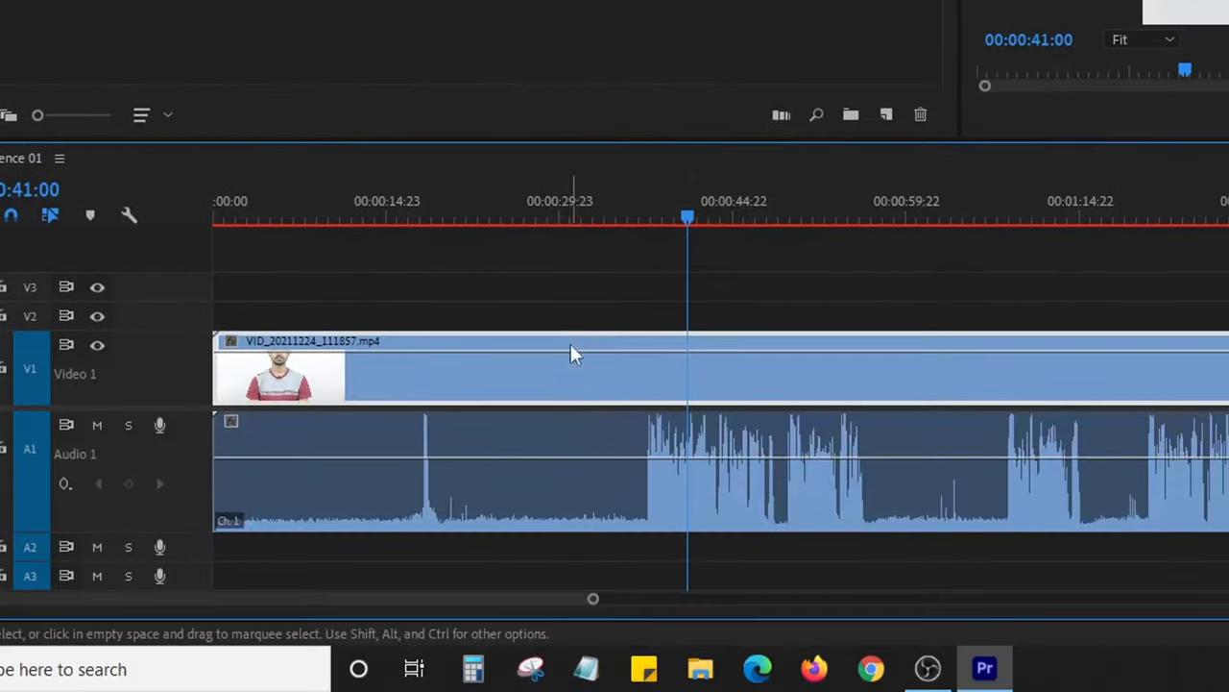
{"action": "right_click", "coordinate": [622, 510]}
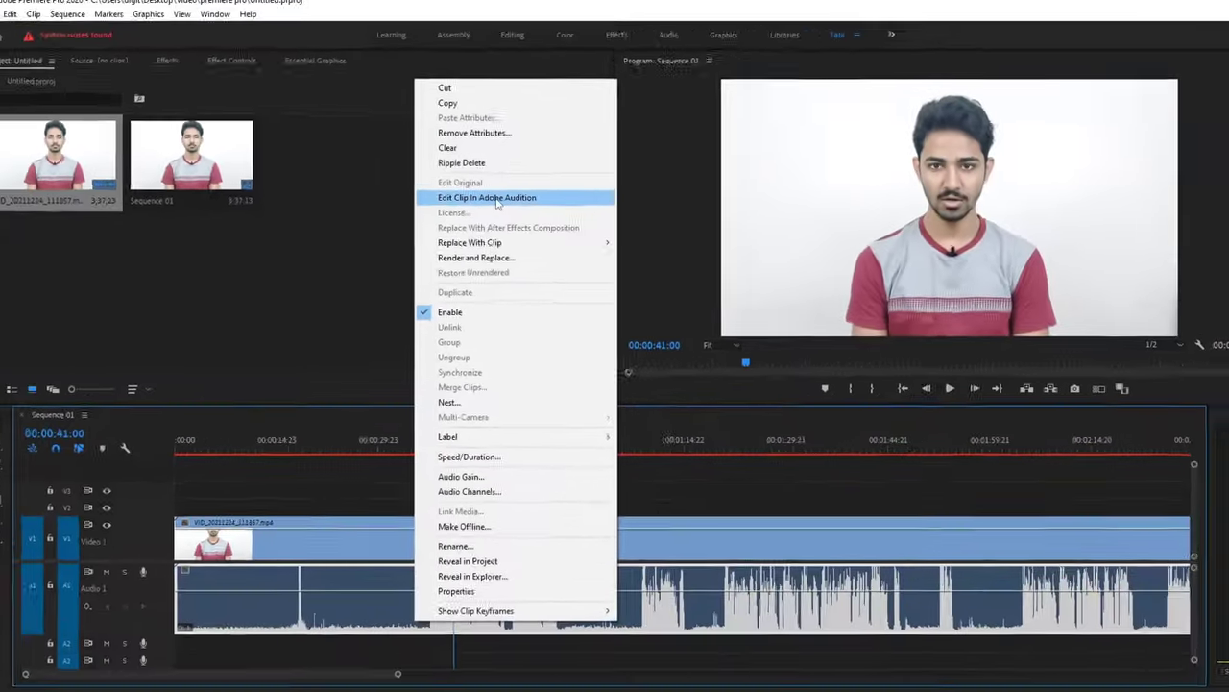
{"action": "left_click", "coordinate": [562, 249]}
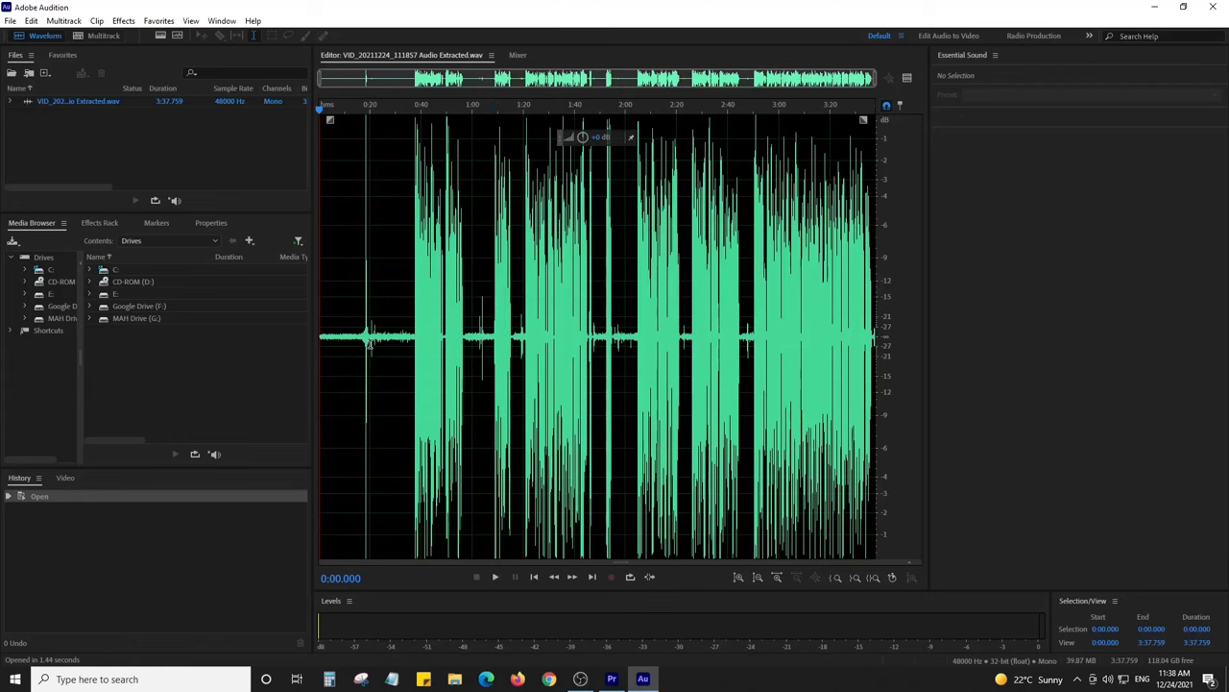
{"action": "scroll", "coordinate": [373, 363], "scroll_direction": "up", "scroll_amount": 1}
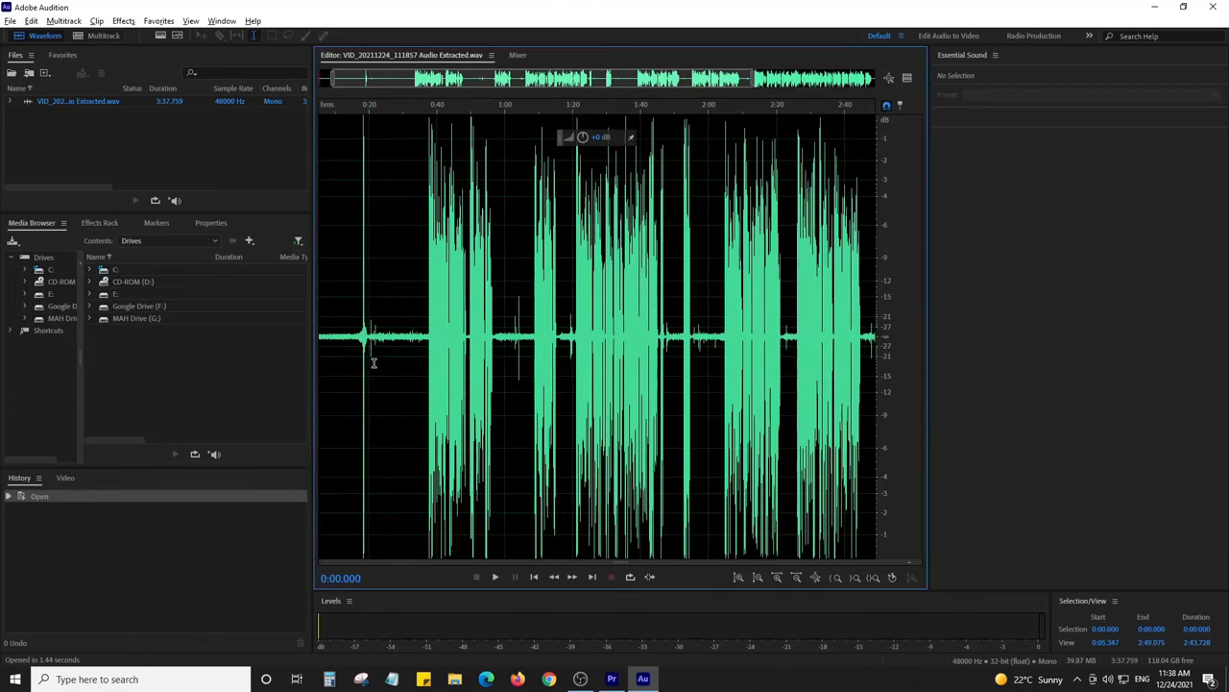
{"action": "scroll", "coordinate": [374, 358], "scroll_direction": "up", "scroll_amount": 5}
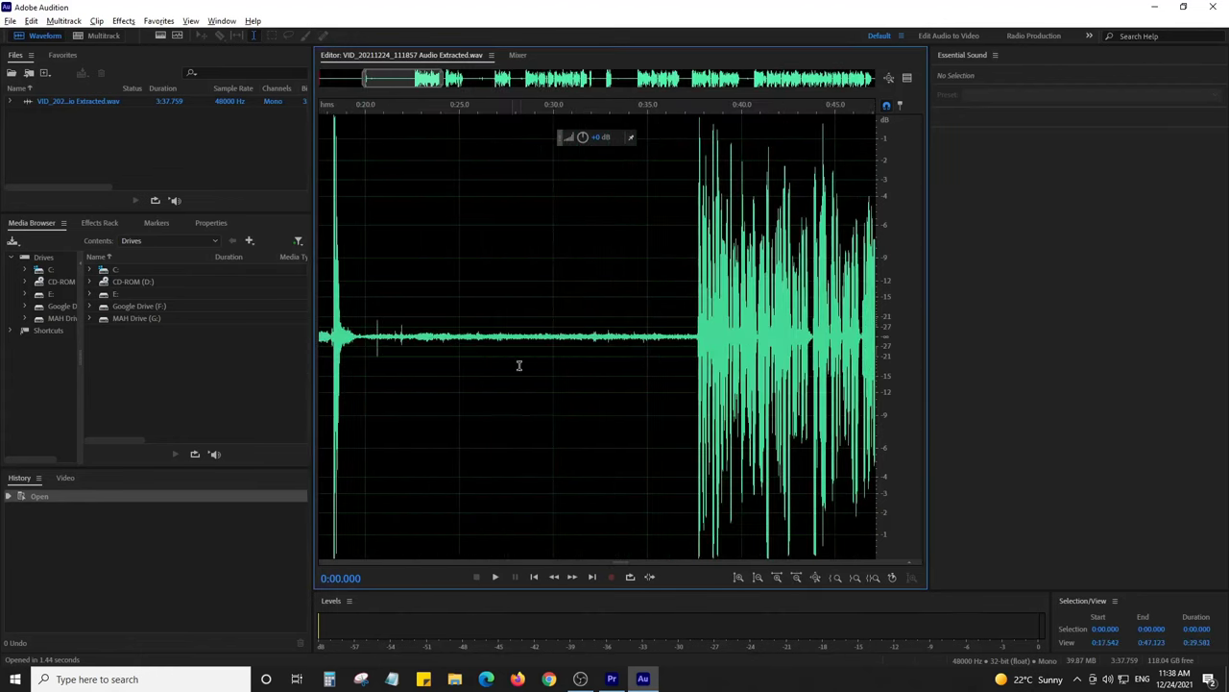
{"action": "left_click_drag", "start_coordinate": [426, 338], "coordinate": [692, 333]}
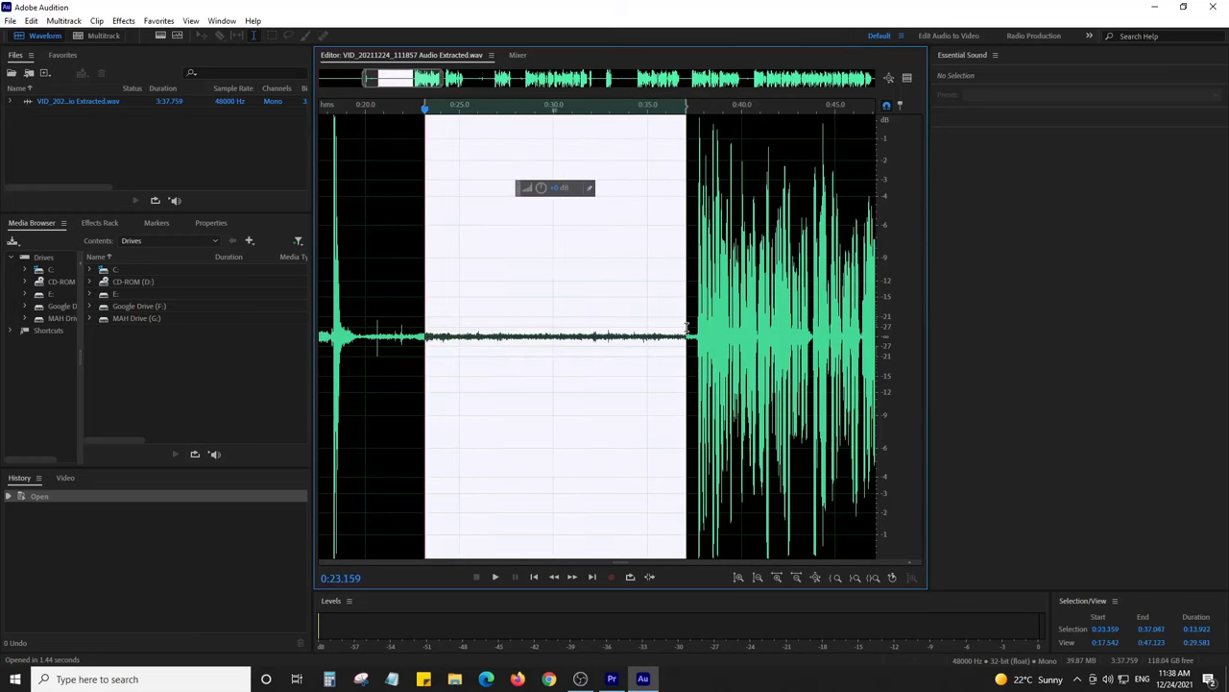
{"action": "left_click", "coordinate": [581, 331]}
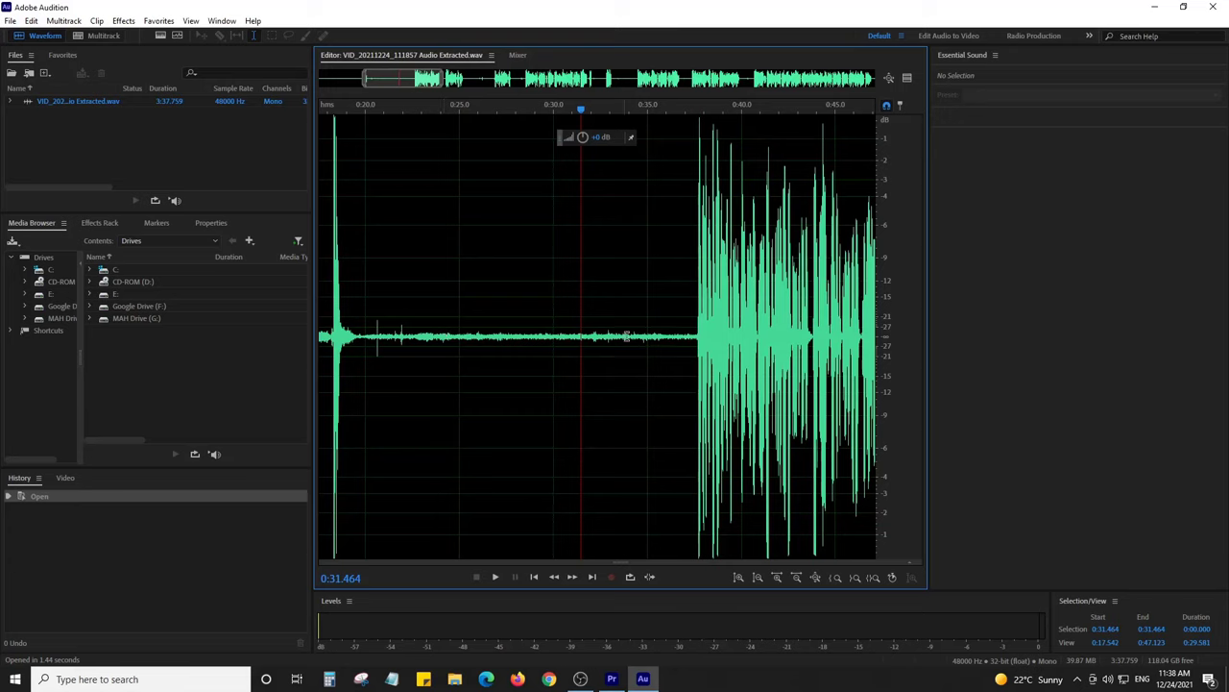
{"action": "left_click", "coordinate": [679, 333]}
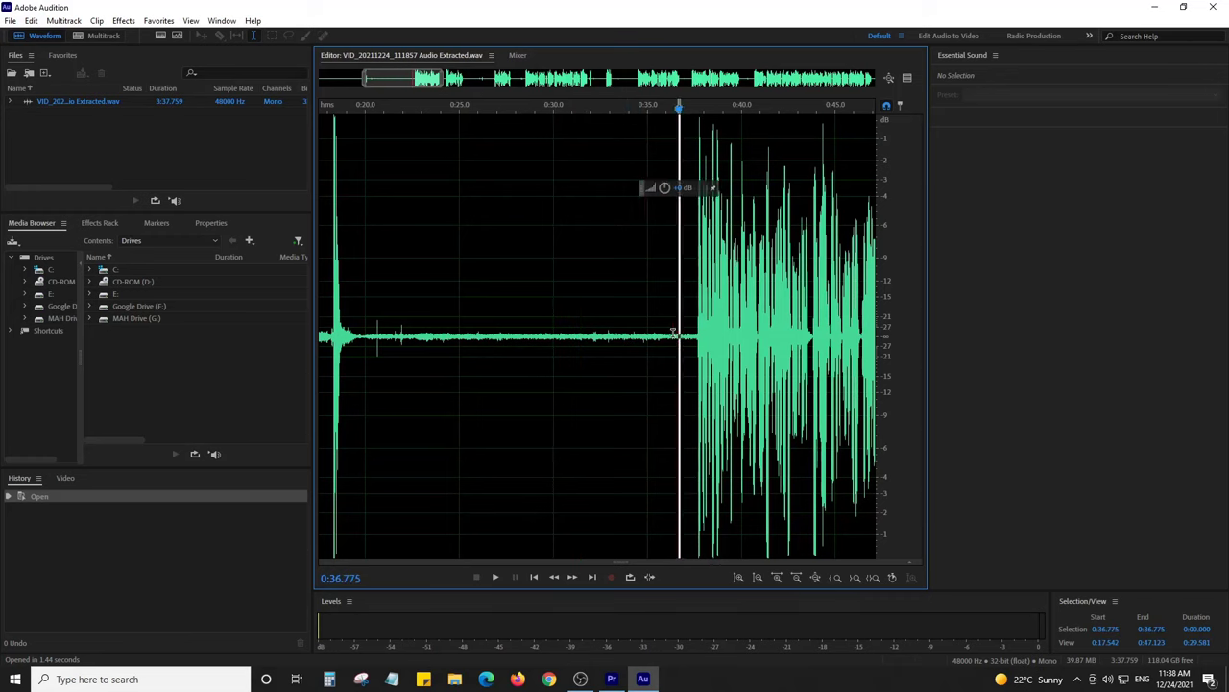
{"action": "left_click_drag", "start_coordinate": [677, 334], "coordinate": [607, 334]}
{"action": "left_click", "coordinate": [697, 318]}
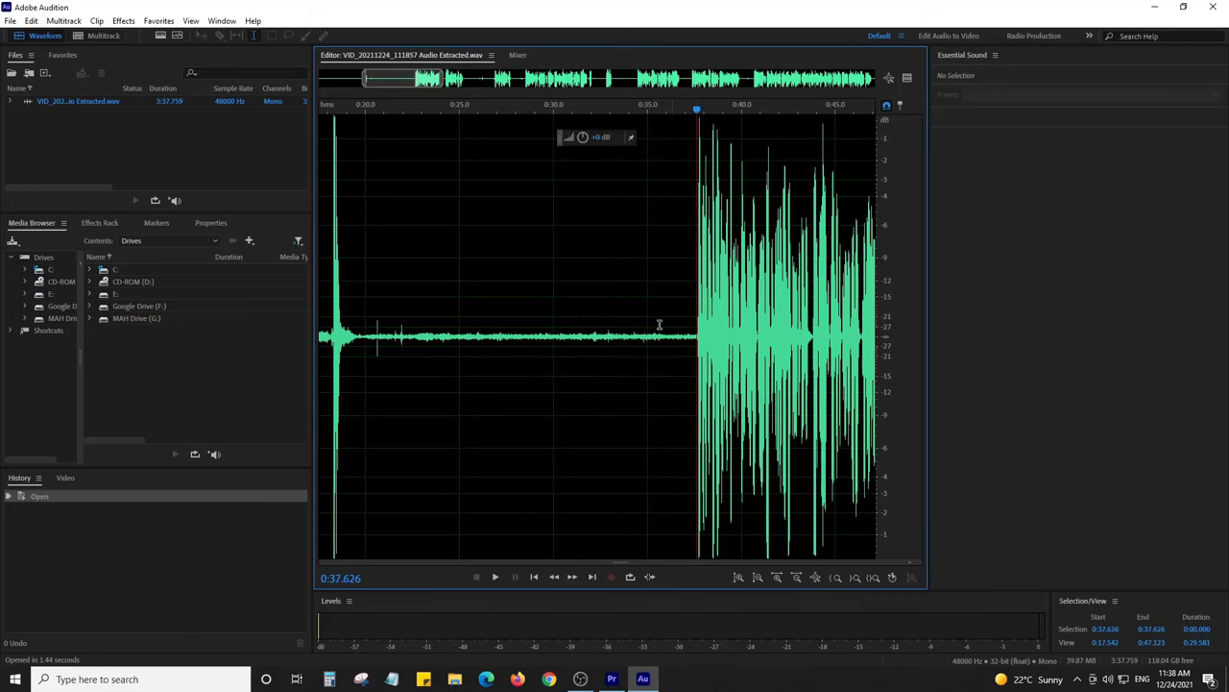
{"action": "scroll", "coordinate": [554, 324], "scroll_direction": "down", "scroll_amount": 3}
{"action": "key", "text": "alt"}
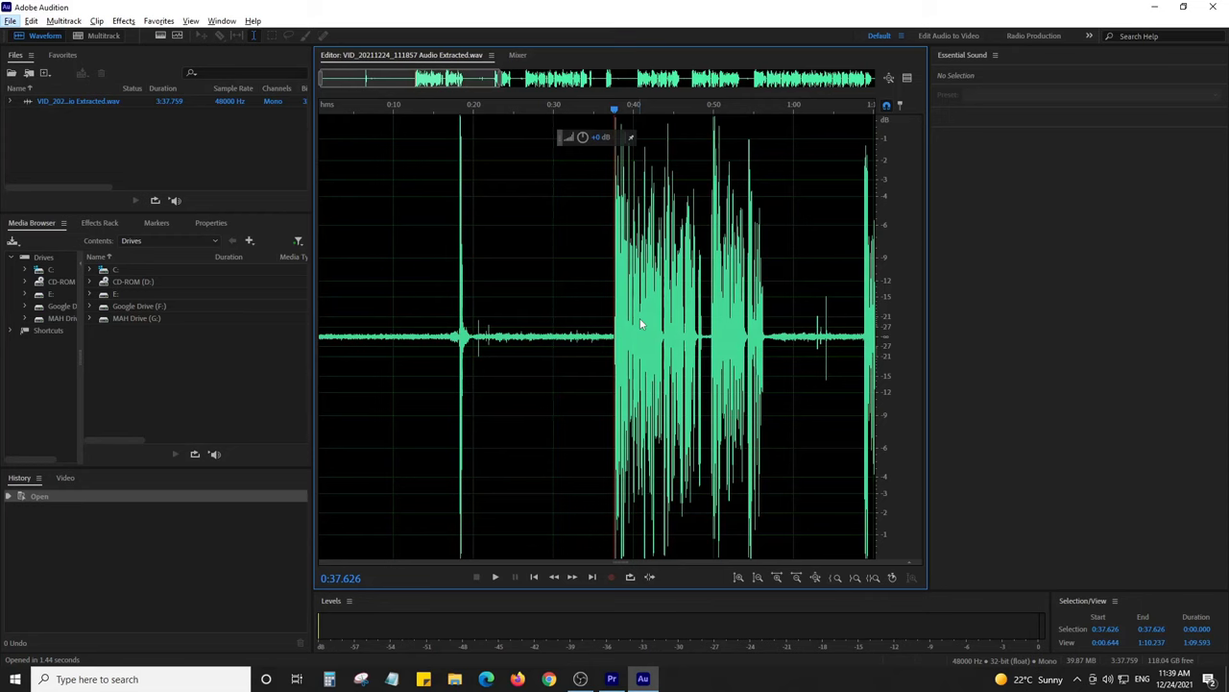
Capture a noise print from the quiet section between about 0:23.8 and 0:37.1, before the speech starts
{"action": "scroll", "coordinate": [541, 317], "scroll_direction": "up", "scroll_amount": 4}
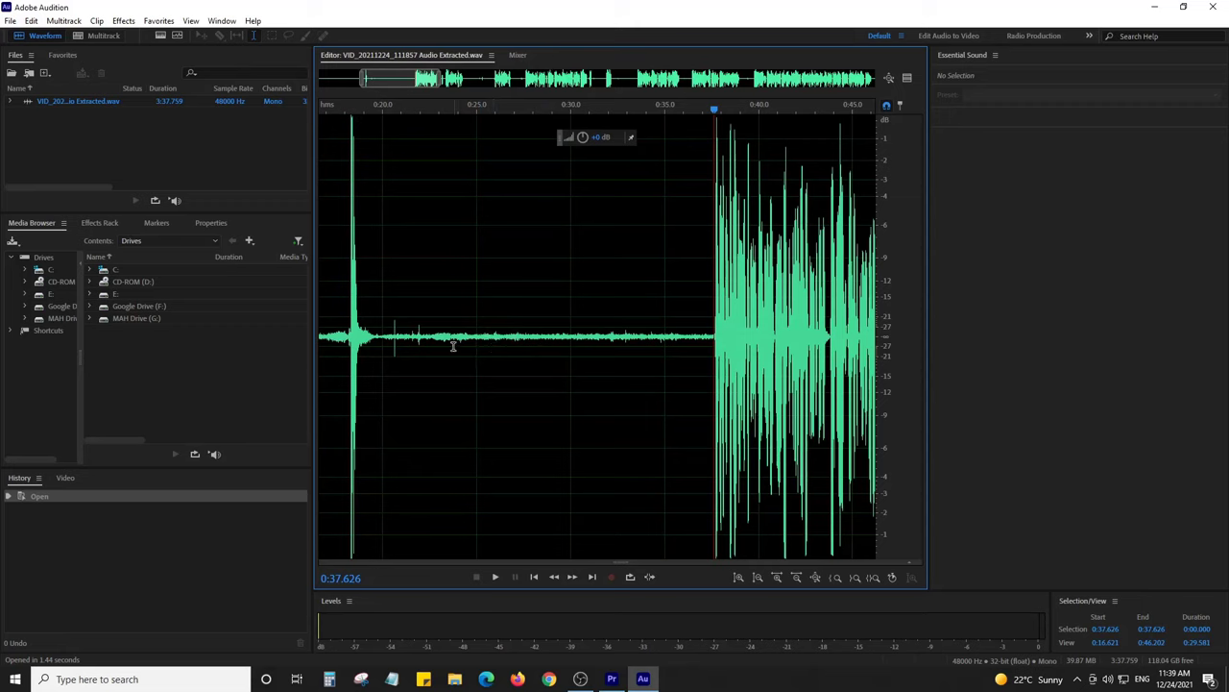
{"action": "left_click_drag", "start_coordinate": [453, 345], "coordinate": [704, 345]}
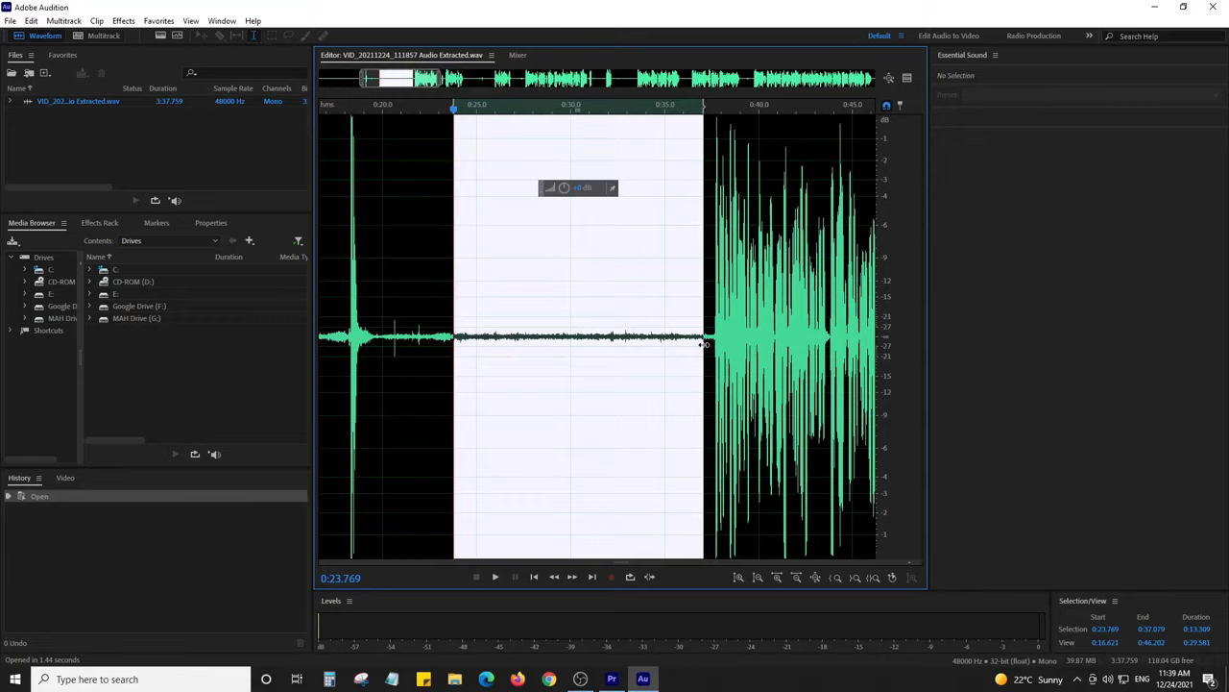
{"action": "right_click", "coordinate": [587, 314]}
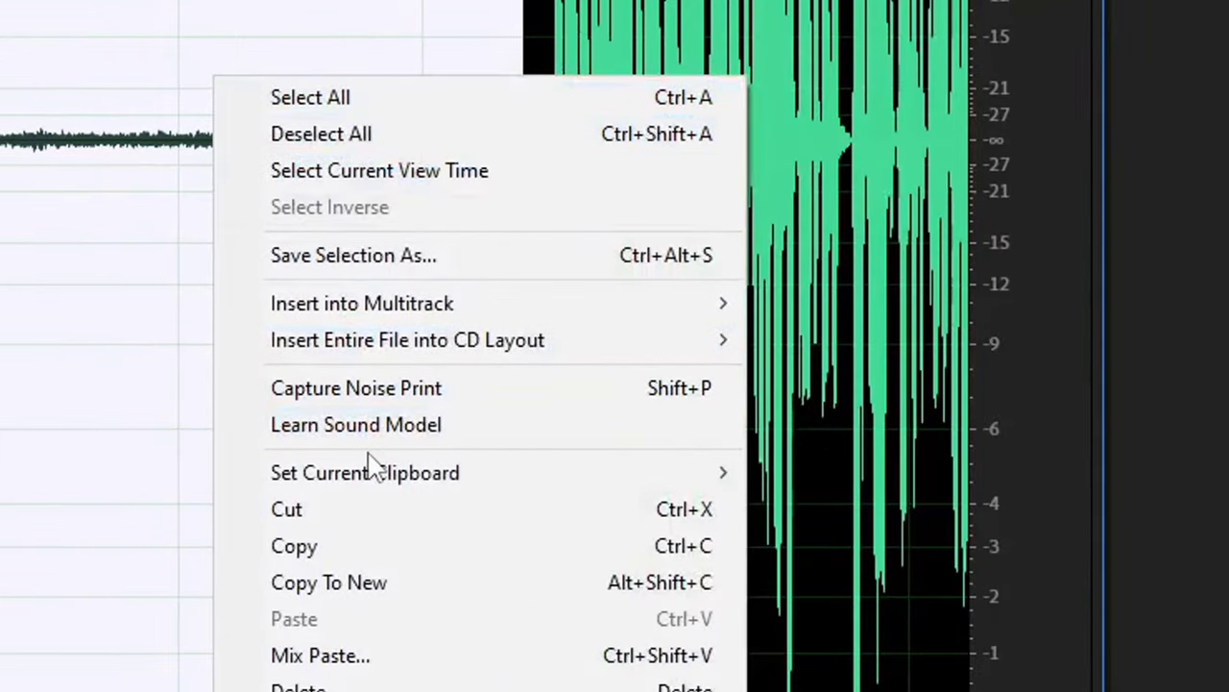
{"action": "left_click", "coordinate": [356, 396]}
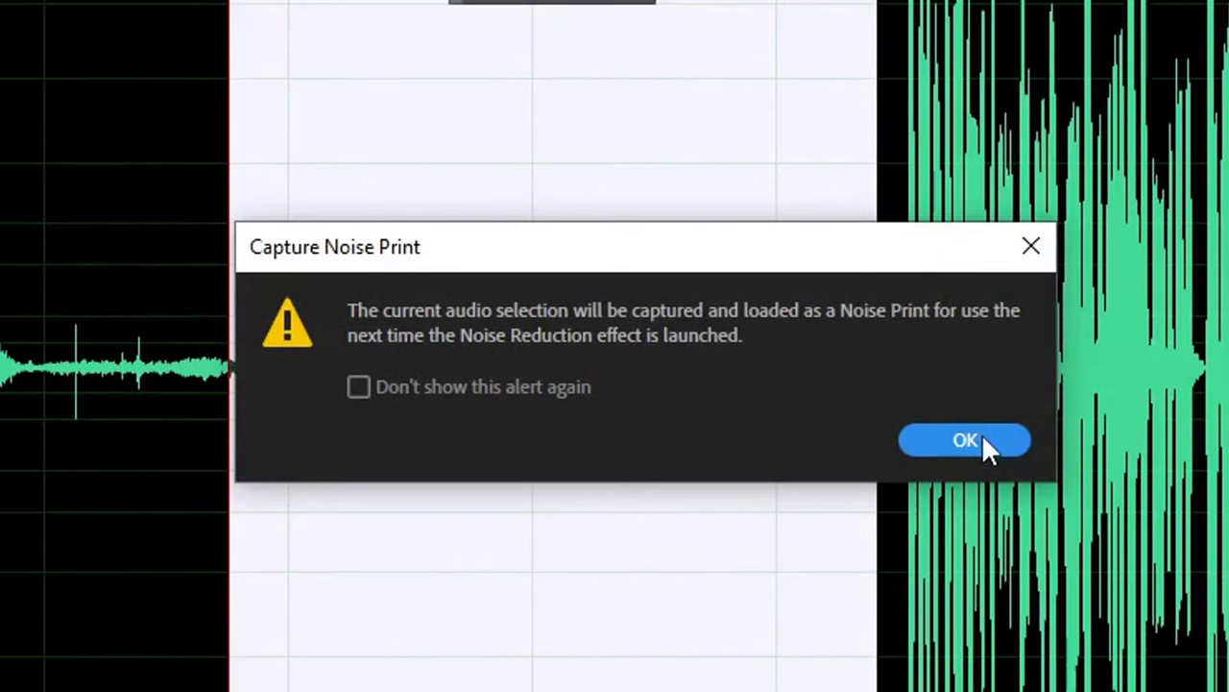
{"action": "left_click", "coordinate": [965, 439]}
Reselect the quiet section from about 0:25.5 to 0:36.2 and capture it as the noise print
{"action": "left_click", "coordinate": [286, 330]}
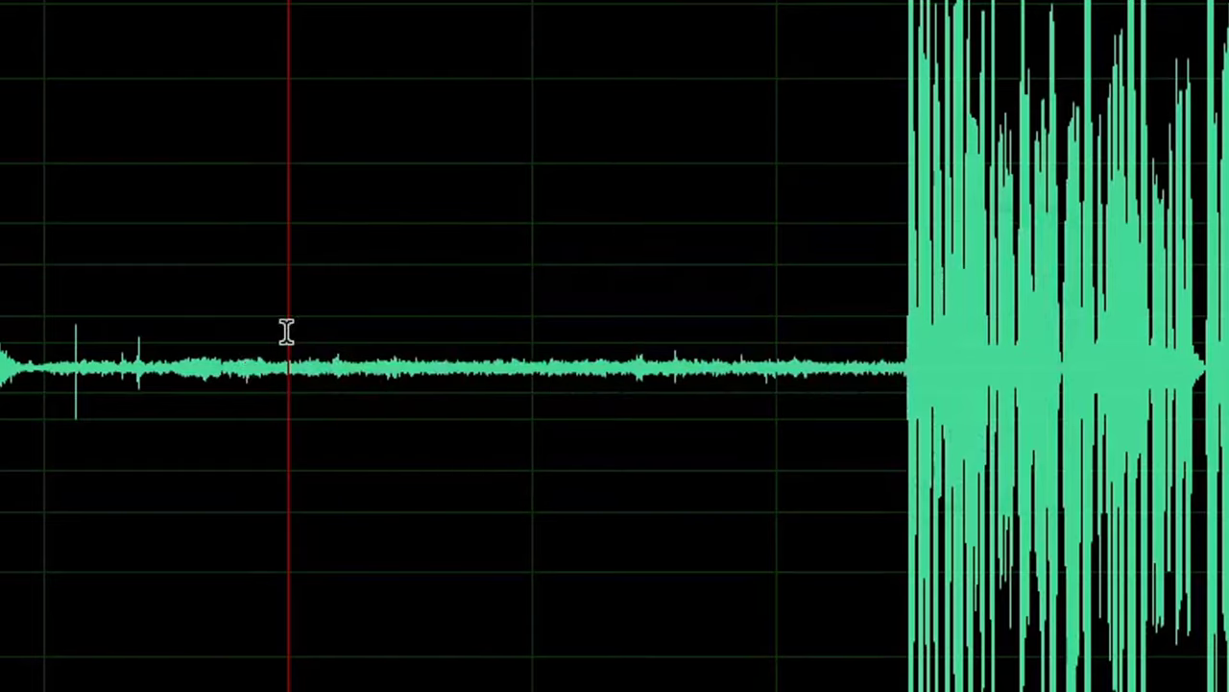
{"action": "left_click_drag", "start_coordinate": [245, 370], "coordinate": [776, 373]}
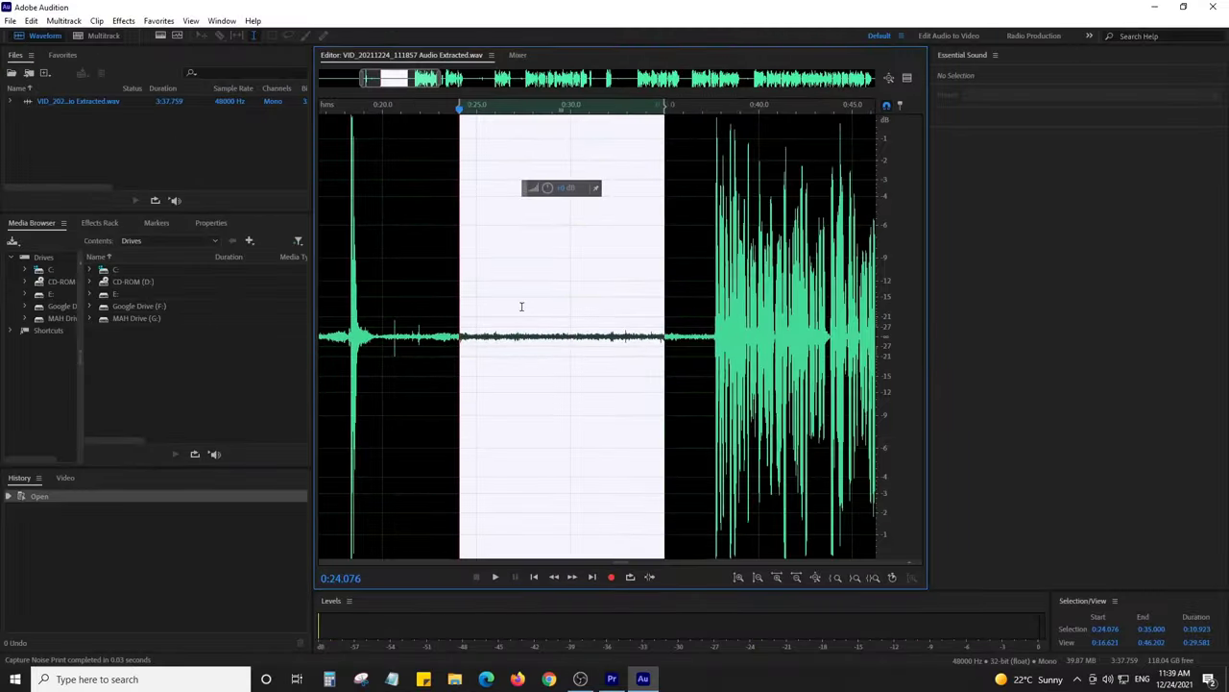
{"action": "left_click_drag", "start_coordinate": [489, 336], "coordinate": [683, 337]}
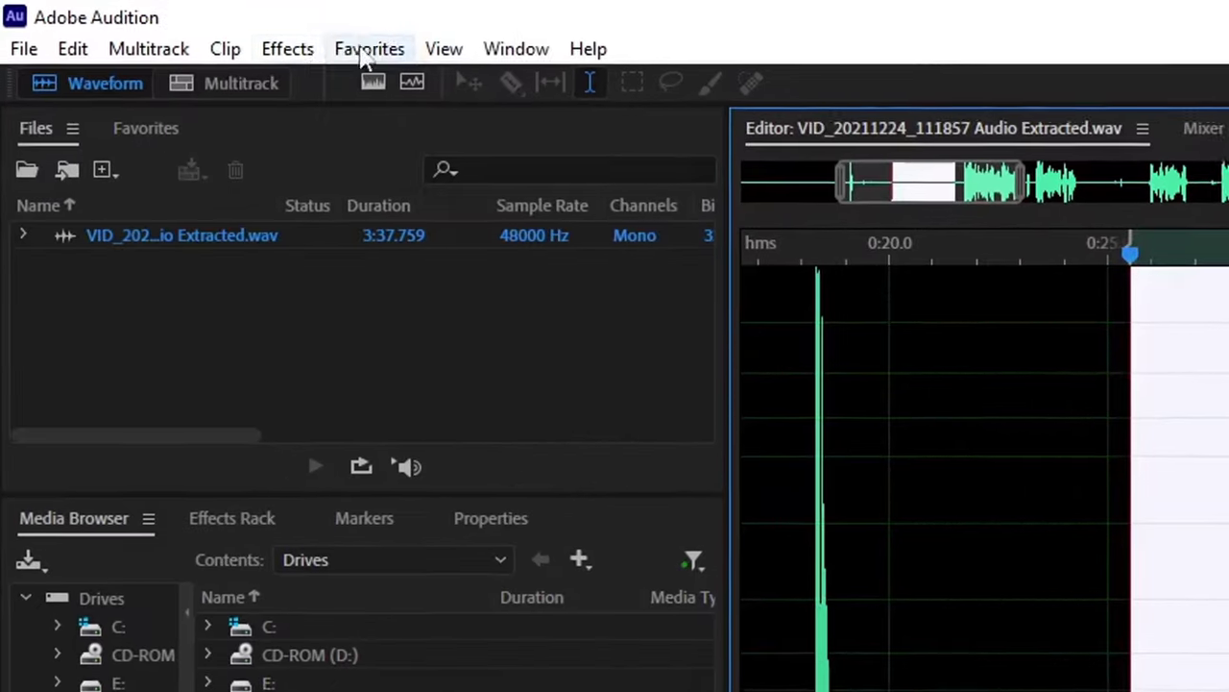
{"action": "left_click", "coordinate": [273, 49]}
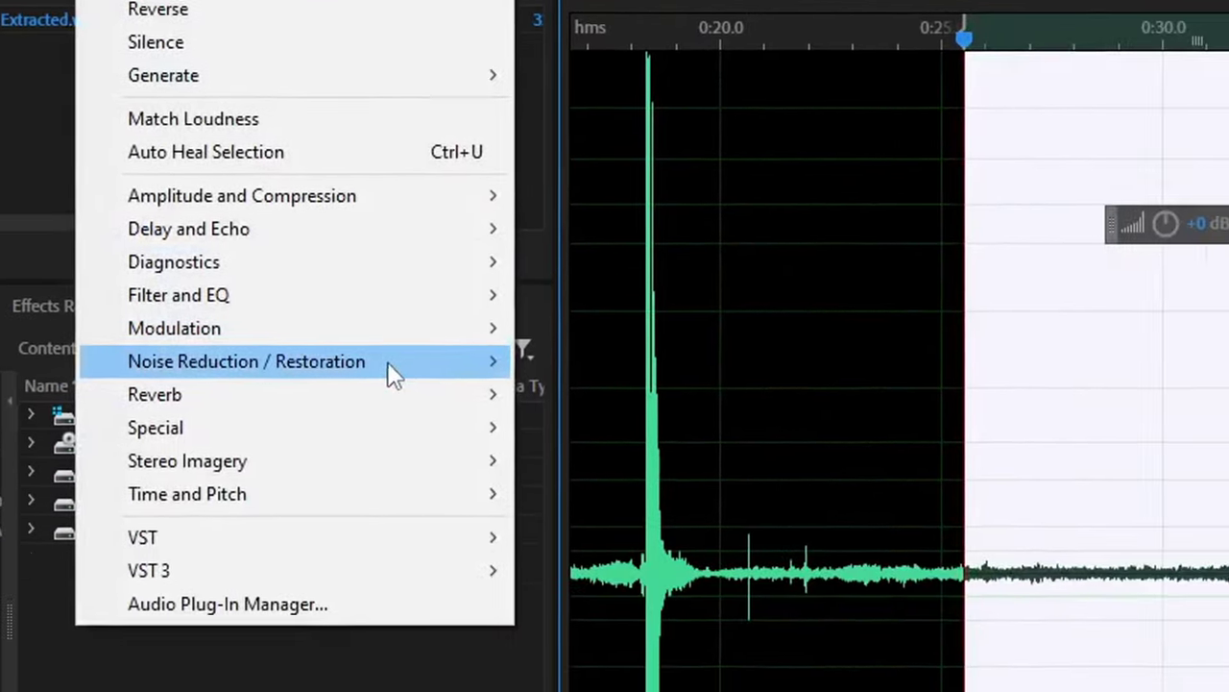
{"action": "mouse_move", "coordinate": [570, 586]}
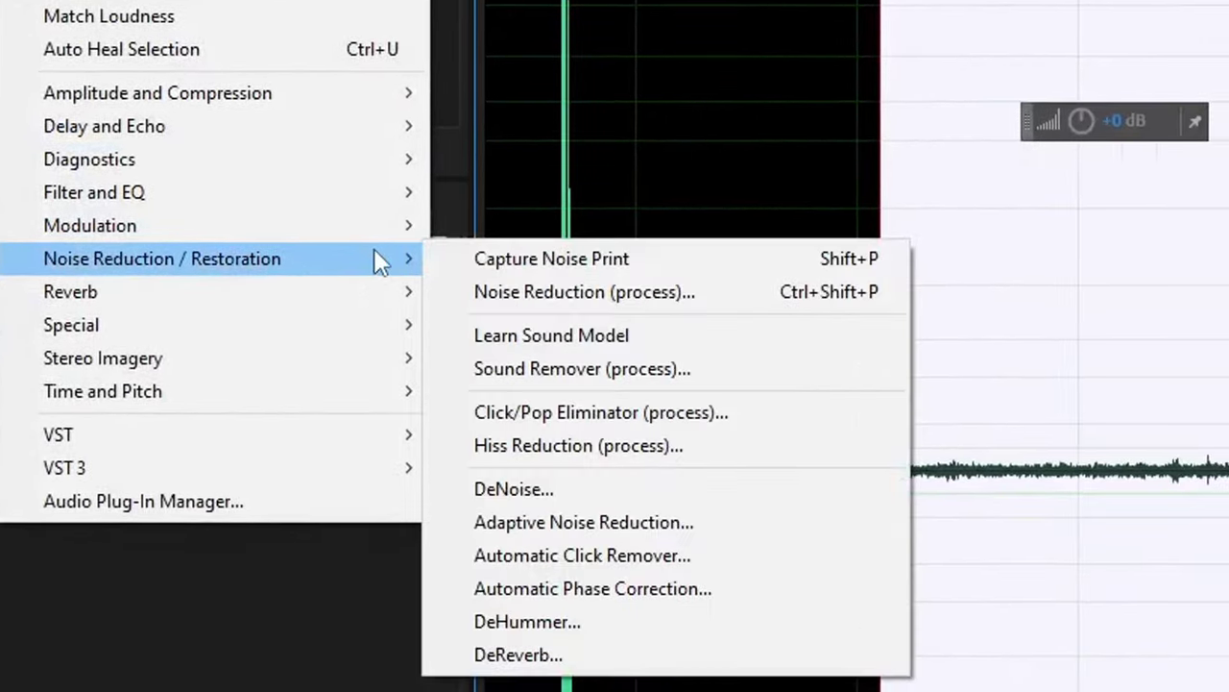
{"action": "left_click", "coordinate": [624, 267]}
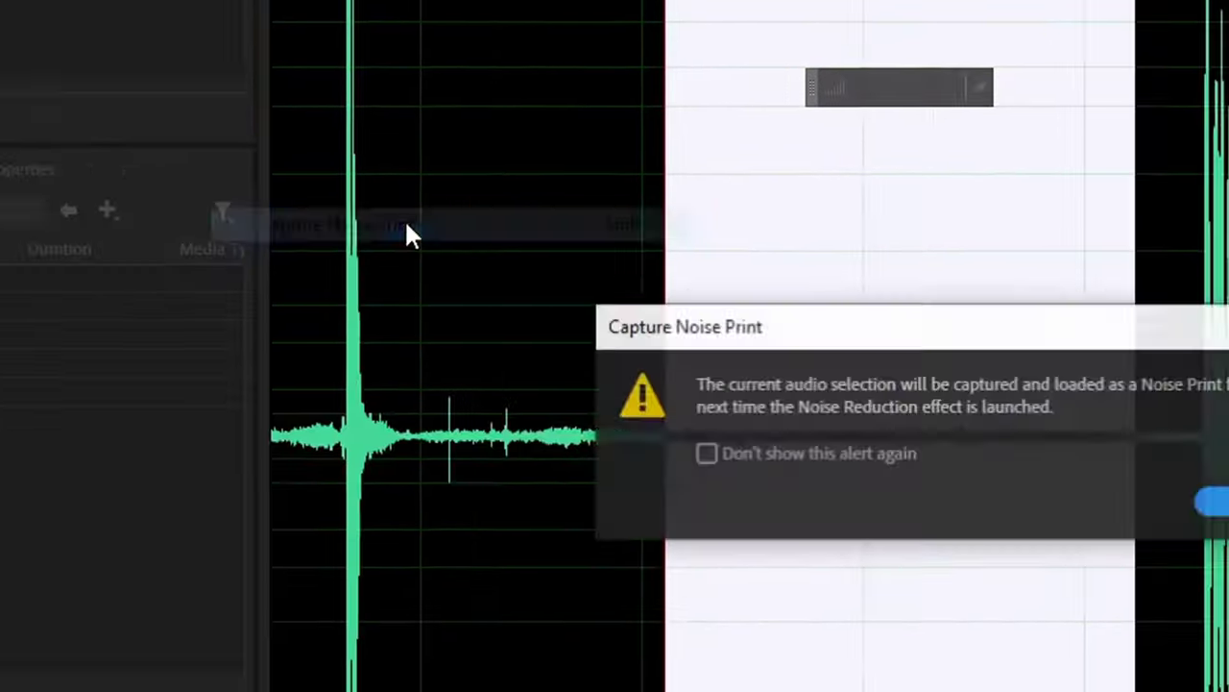
{"action": "left_click", "coordinate": [920, 450]}
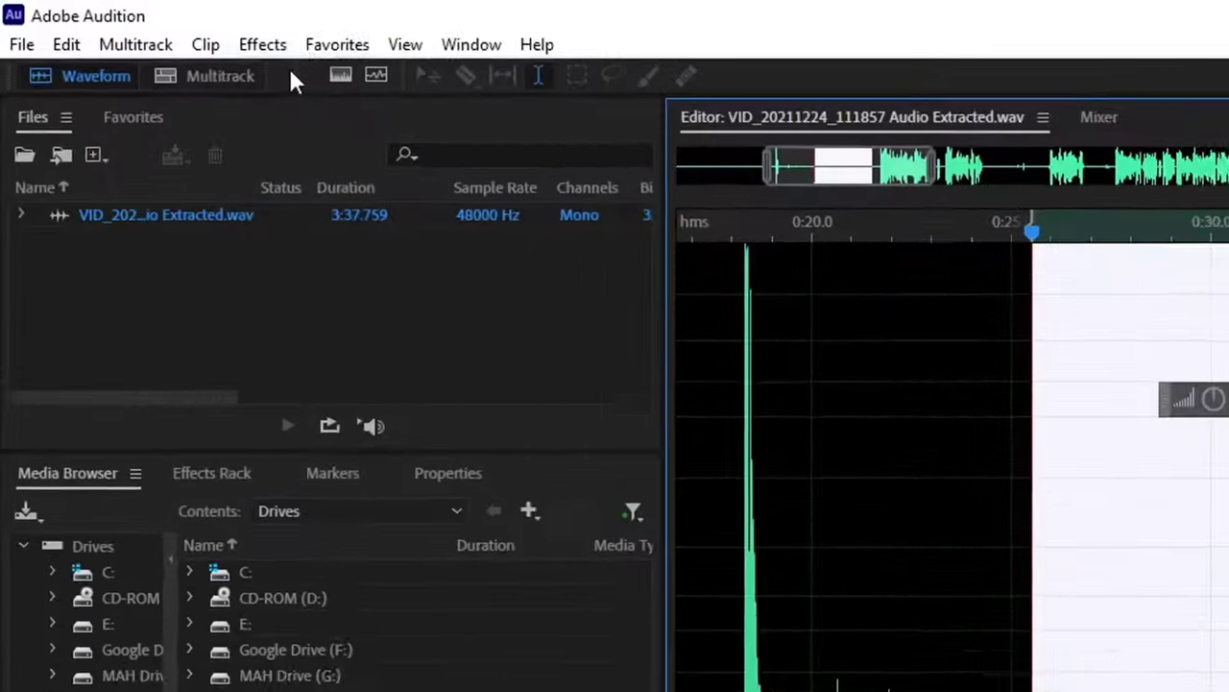
Open the Noise Reduction (process) effect for the audio and reposition its dialog
{"action": "left_click", "coordinate": [263, 46]}
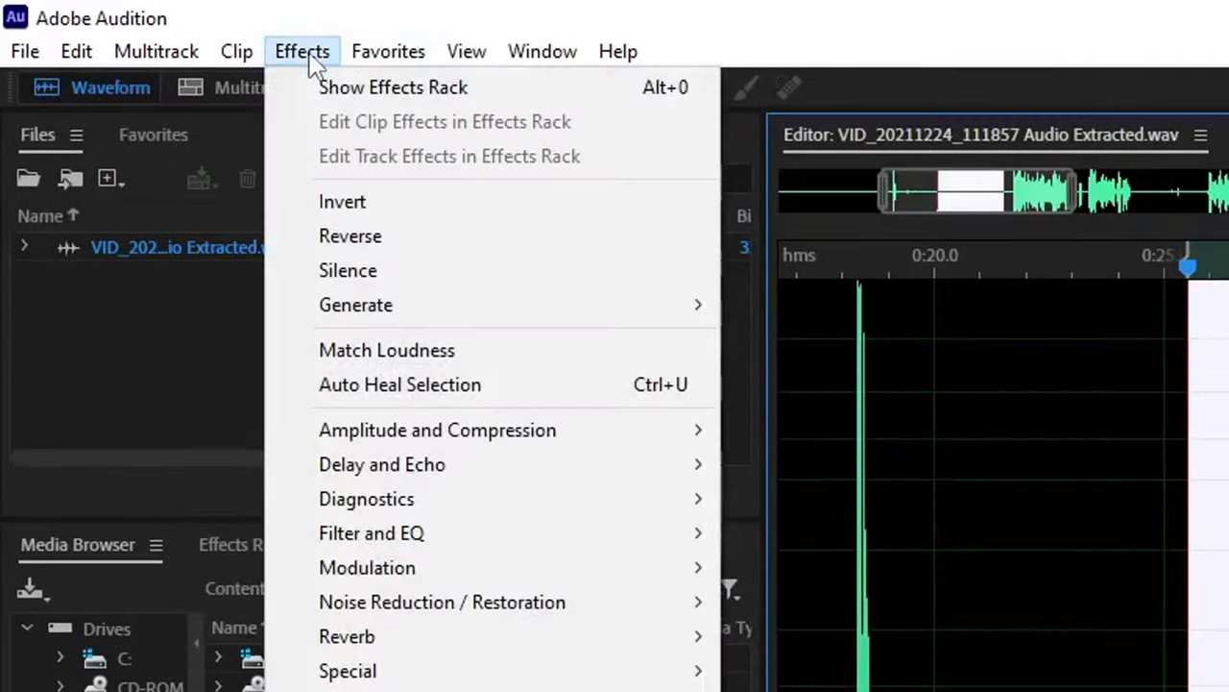
{"action": "mouse_move", "coordinate": [527, 524]}
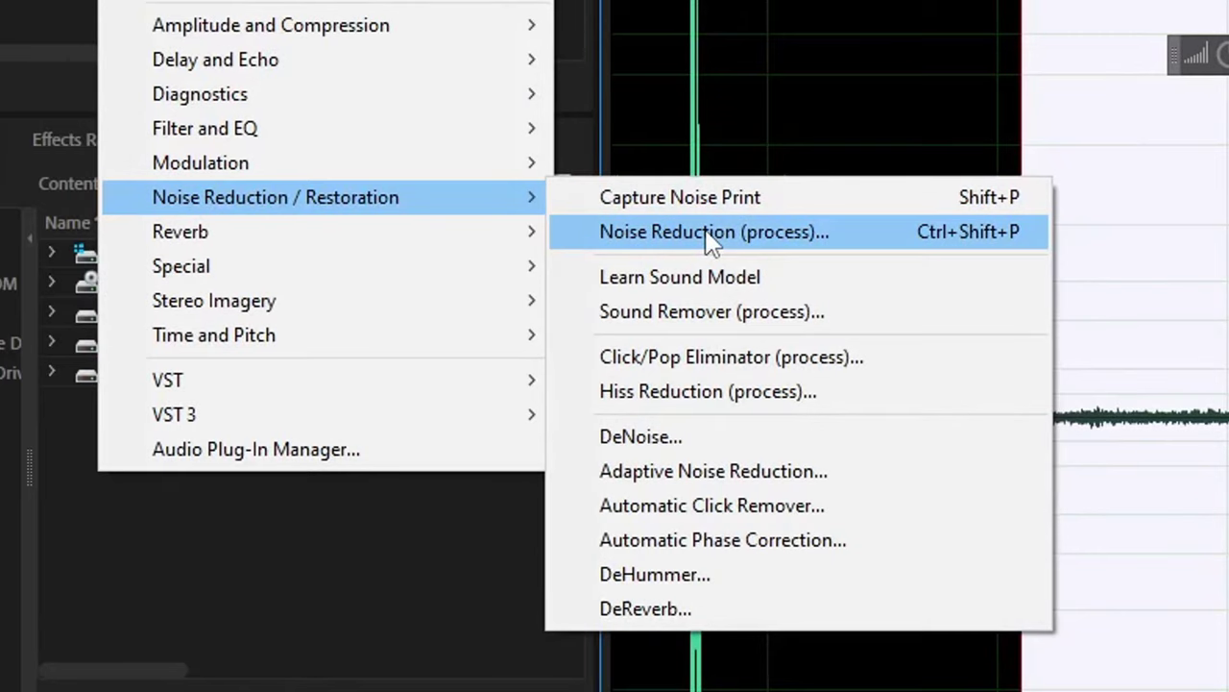
{"action": "left_click", "coordinate": [672, 240]}
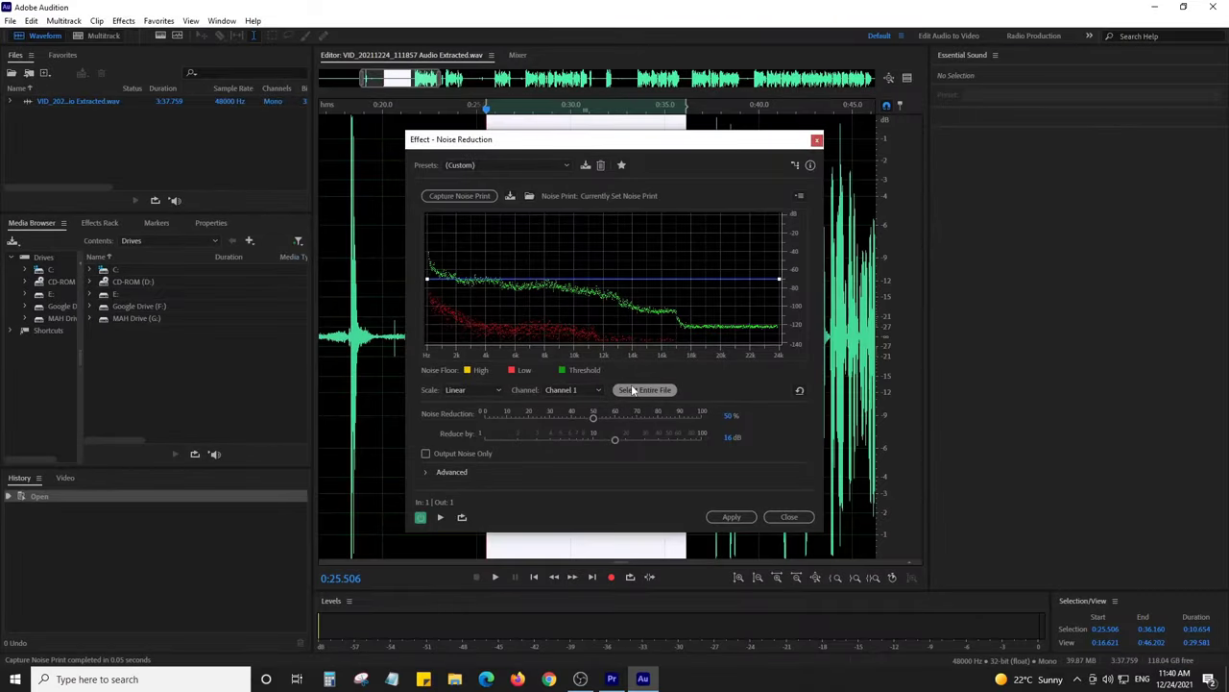
{"action": "left_click_drag", "start_coordinate": [595, 140], "coordinate": [639, 184]}
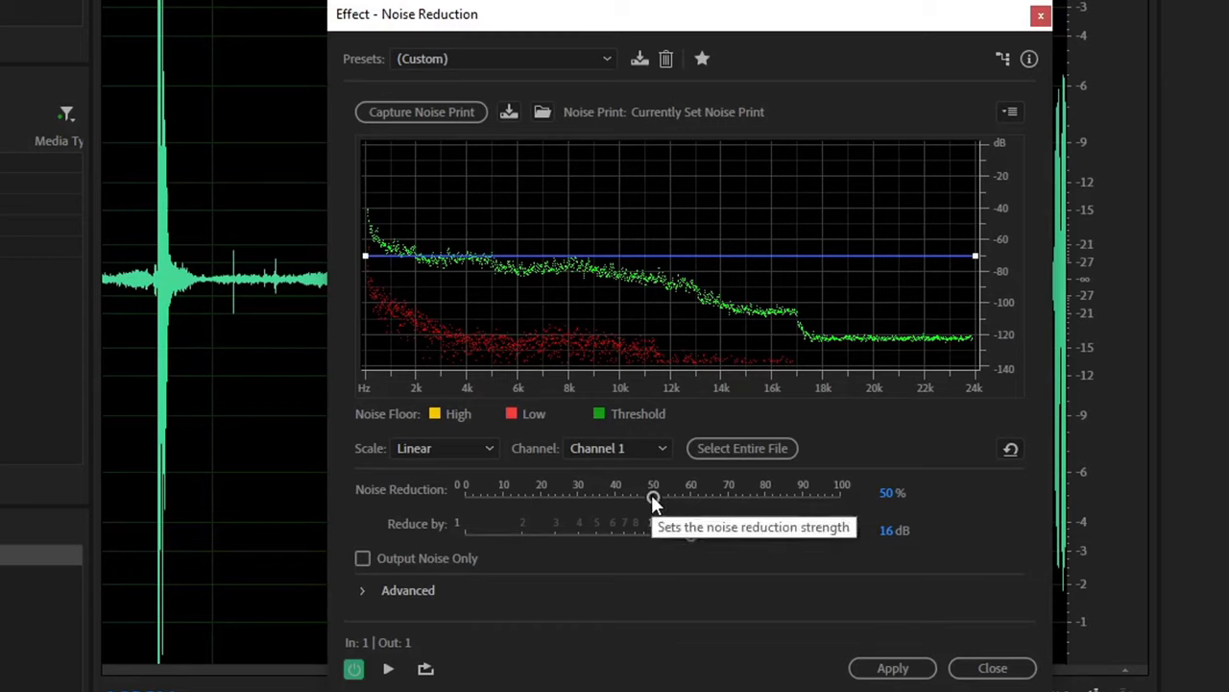
Try noise reduction strengths of 100% and 52%, and return the strength to 50%
{"action": "left_click_drag", "start_coordinate": [653, 496], "coordinate": [913, 499]}
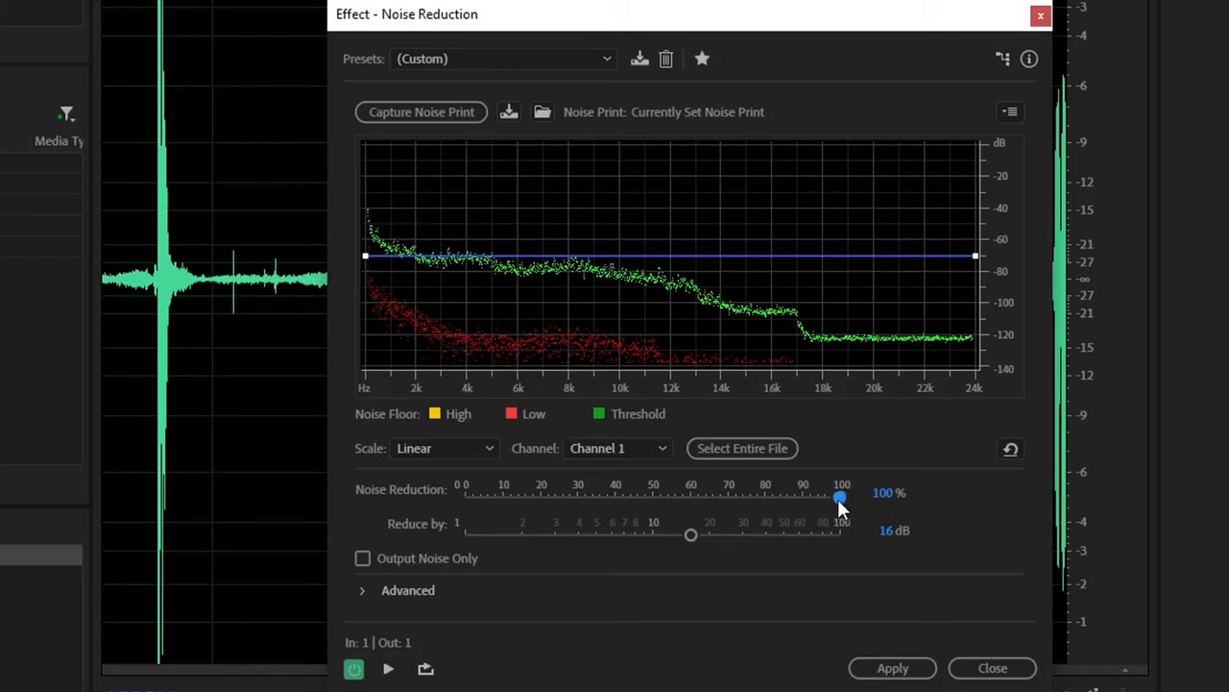
{"action": "left_click_drag", "start_coordinate": [837, 498], "coordinate": [660, 498]}
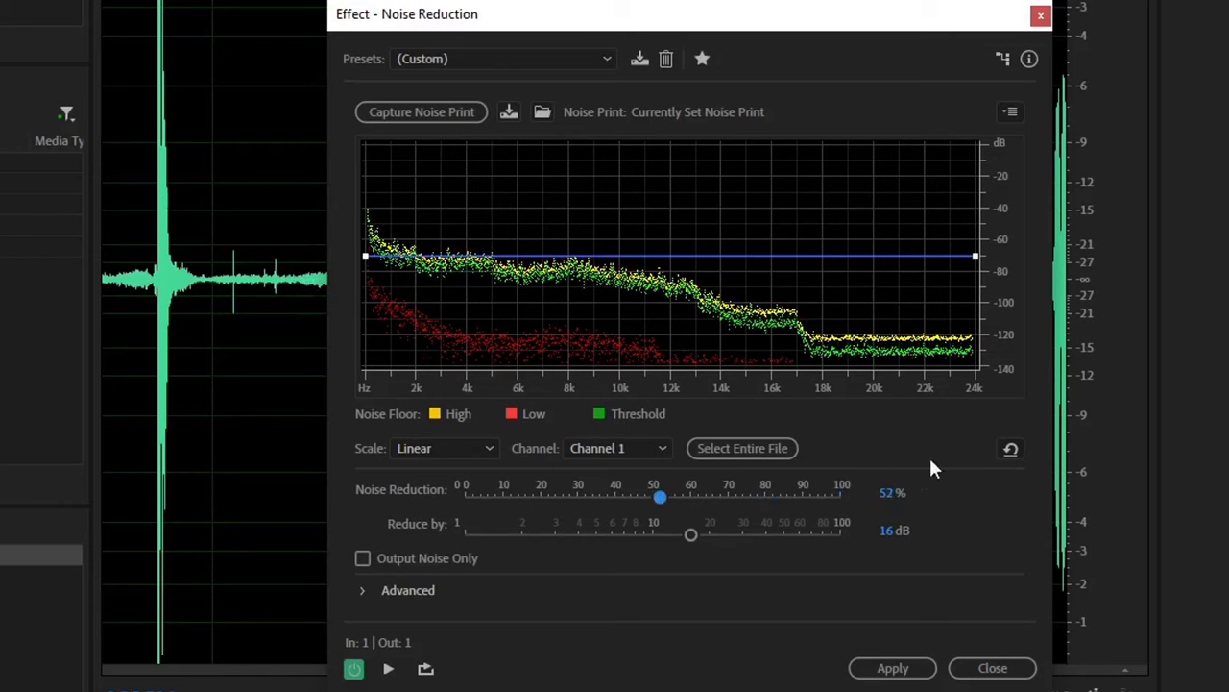
{"action": "left_click", "coordinate": [893, 497]}
{"action": "type", "text": "50"}
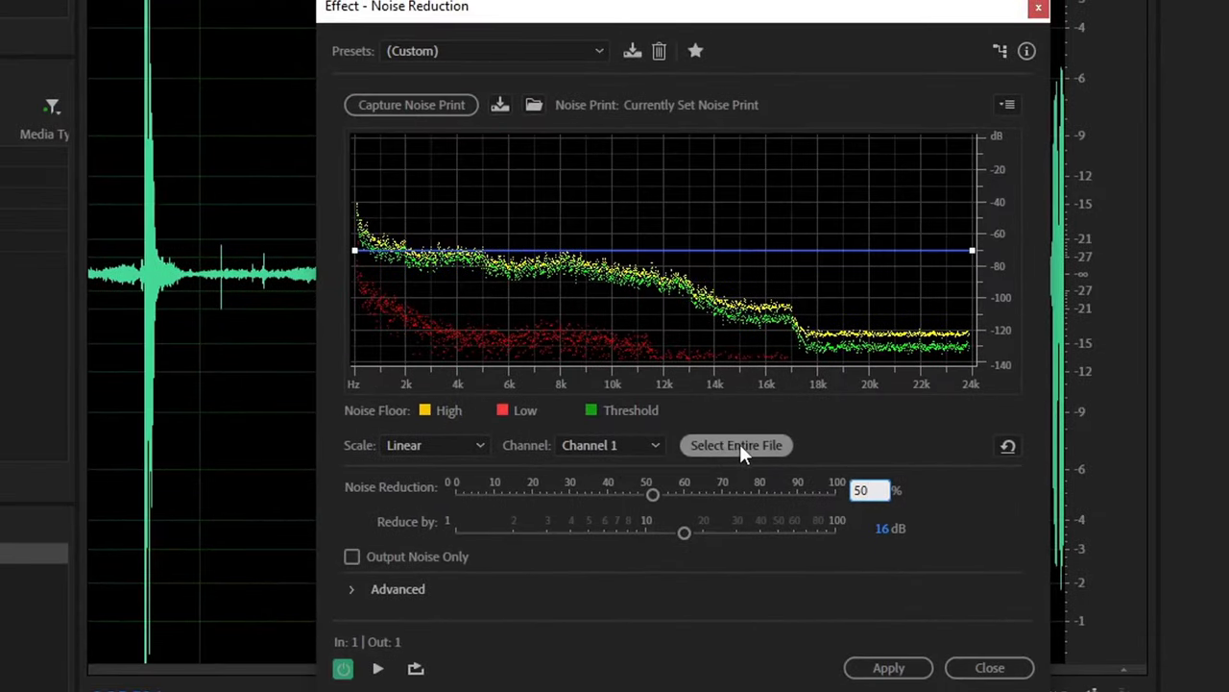
Extend the noise reduction to the entire file and apply the effect
{"action": "left_click", "coordinate": [505, 327]}
{"action": "left_click", "coordinate": [739, 444]}
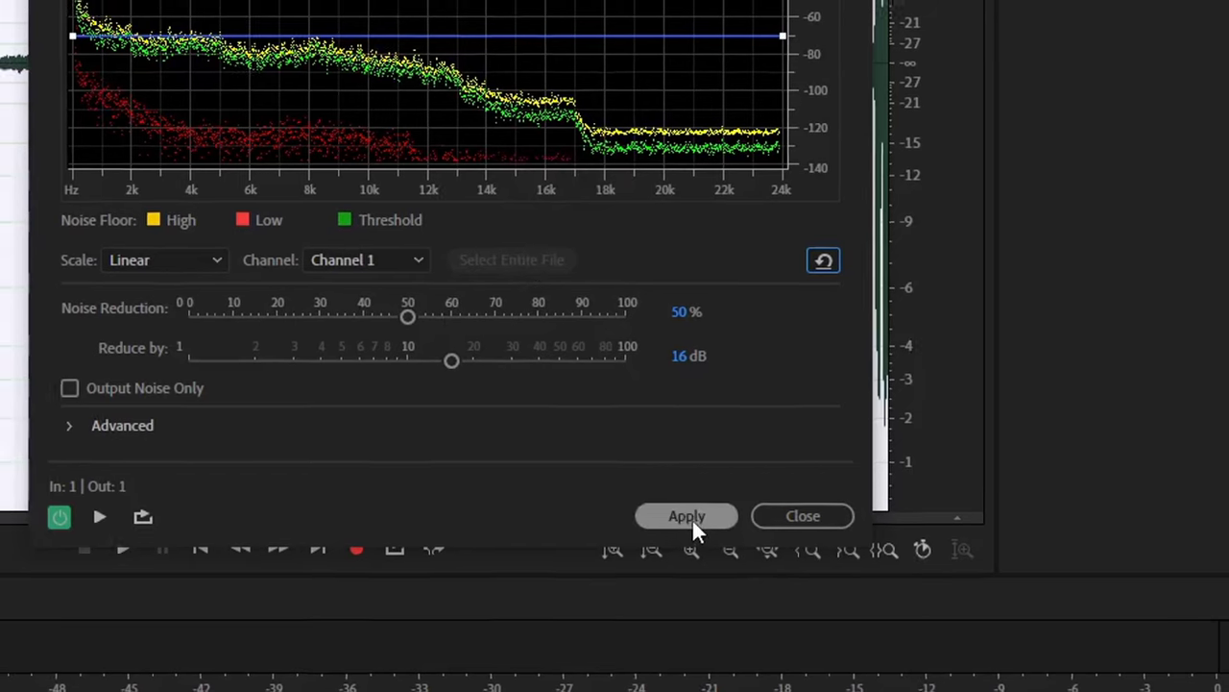
{"action": "left_click", "coordinate": [692, 519]}
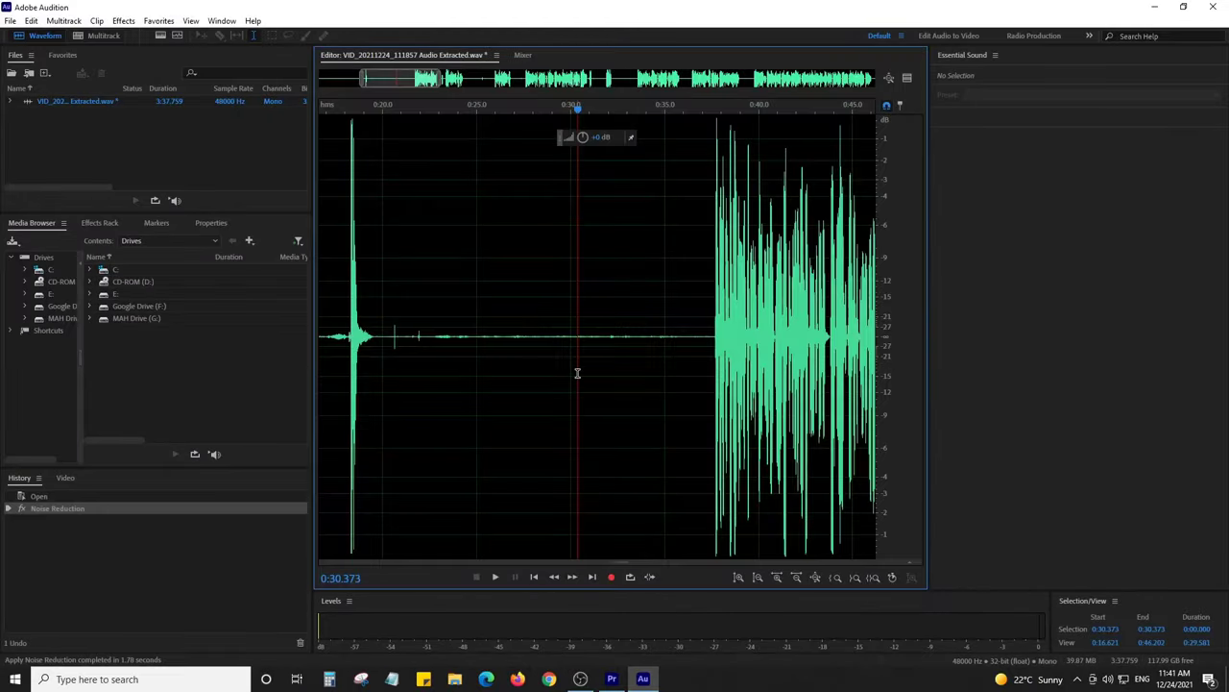
Inspect the processed waveform and play back the speech from about 0:37.5 to check the noise reduction
{"action": "scroll", "coordinate": [411, 367], "scroll_direction": "down", "scroll_amount": 5}
{"action": "scroll", "coordinate": [411, 368], "scroll_direction": "up", "scroll_amount": 3}
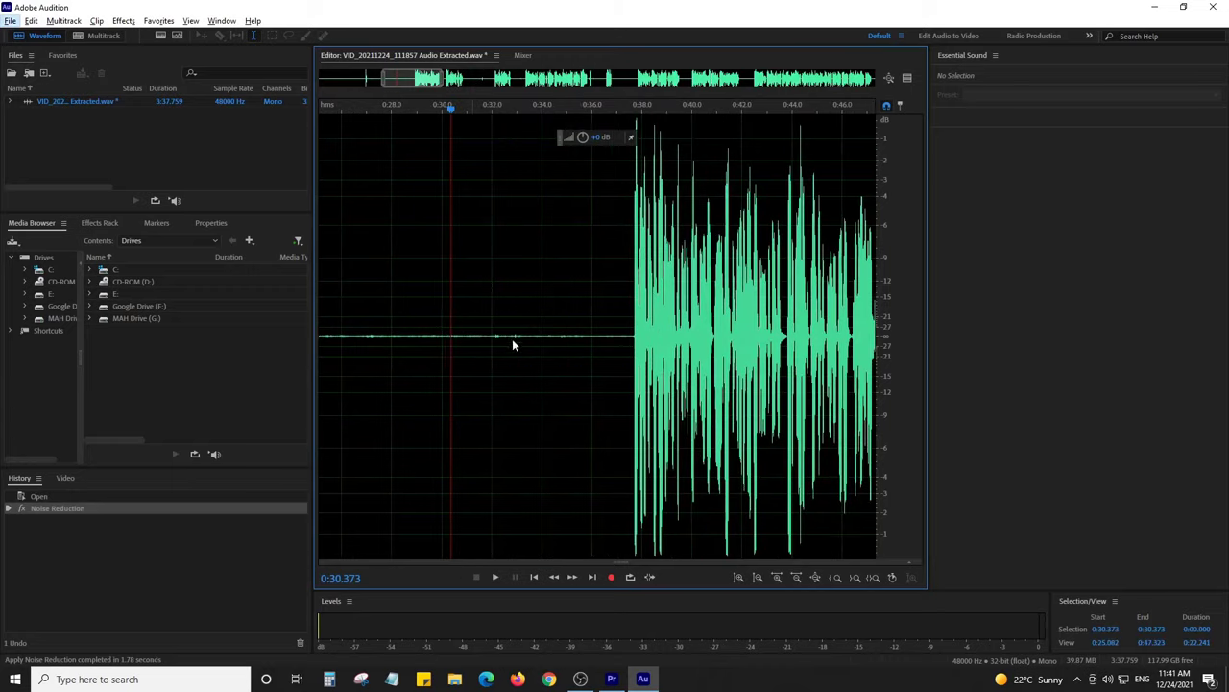
{"action": "scroll", "coordinate": [513, 343], "scroll_direction": "up", "scroll_amount": 2}
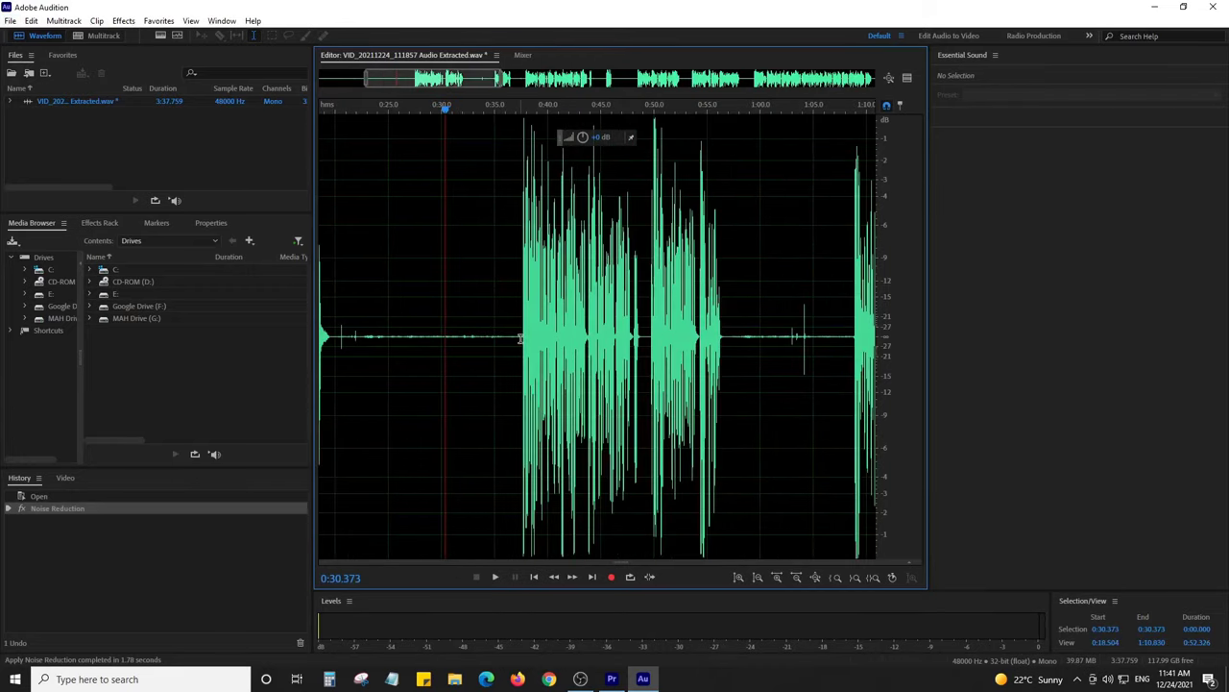
{"action": "left_click", "coordinate": [520, 338]}
{"action": "left_click", "coordinate": [523, 342]}
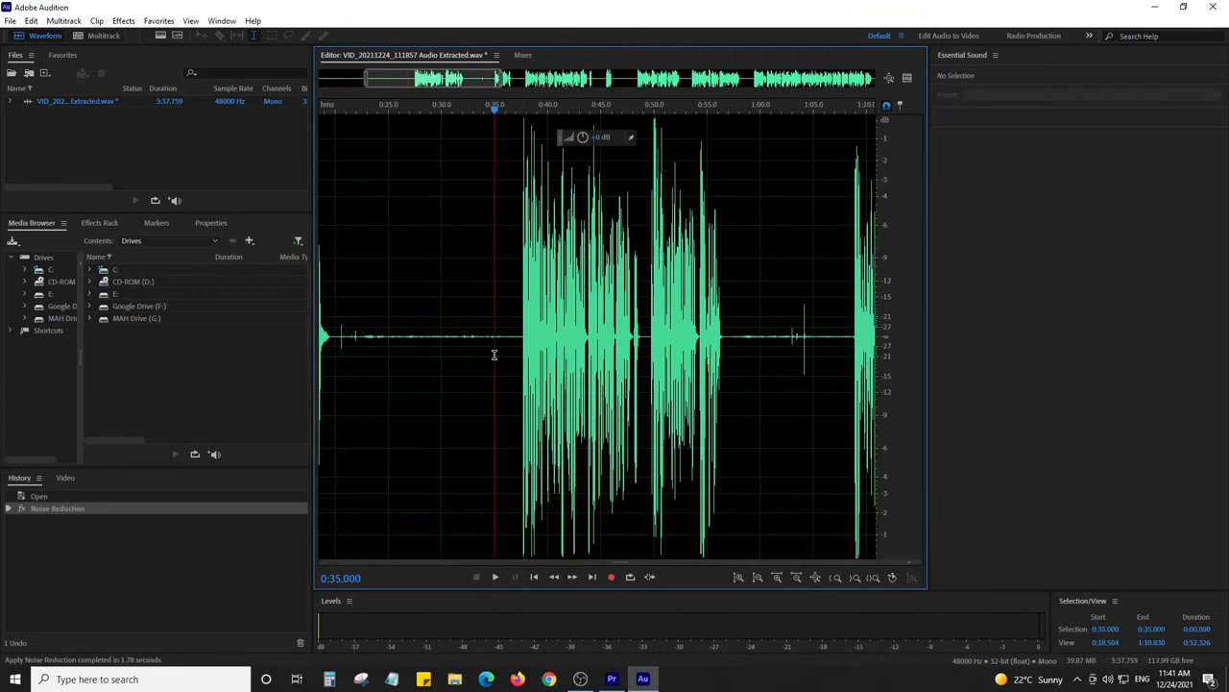
{"action": "left_click", "coordinate": [519, 350]}
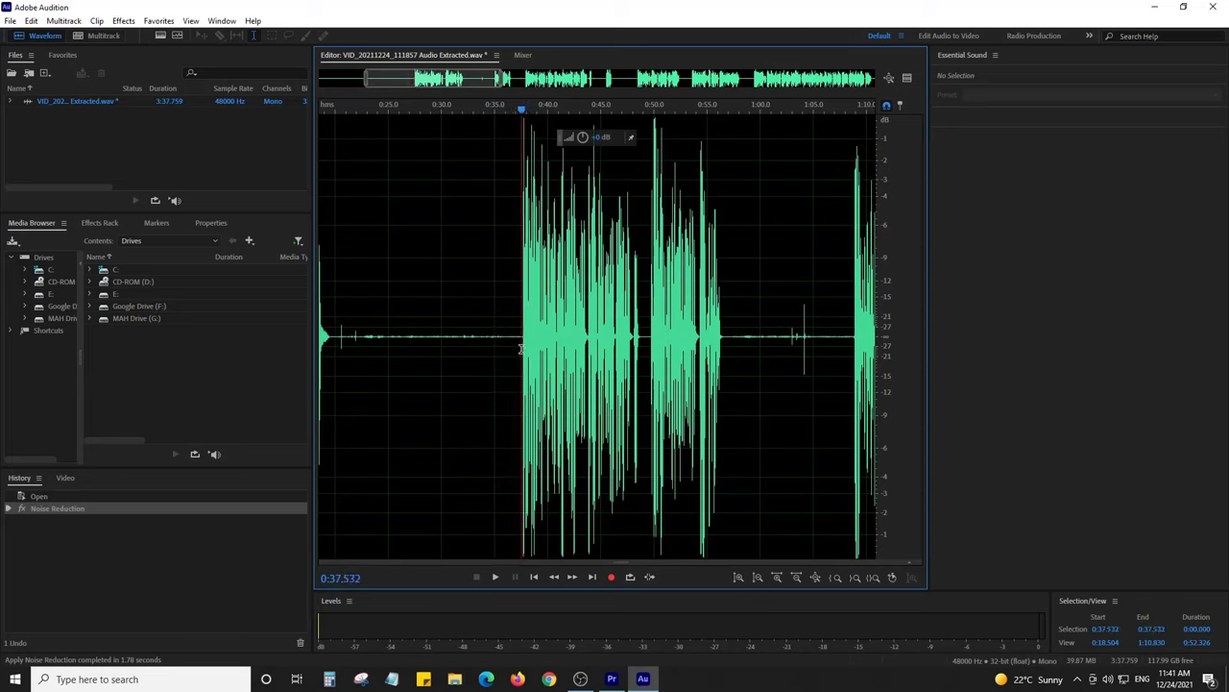
{"action": "key", "text": "space"}
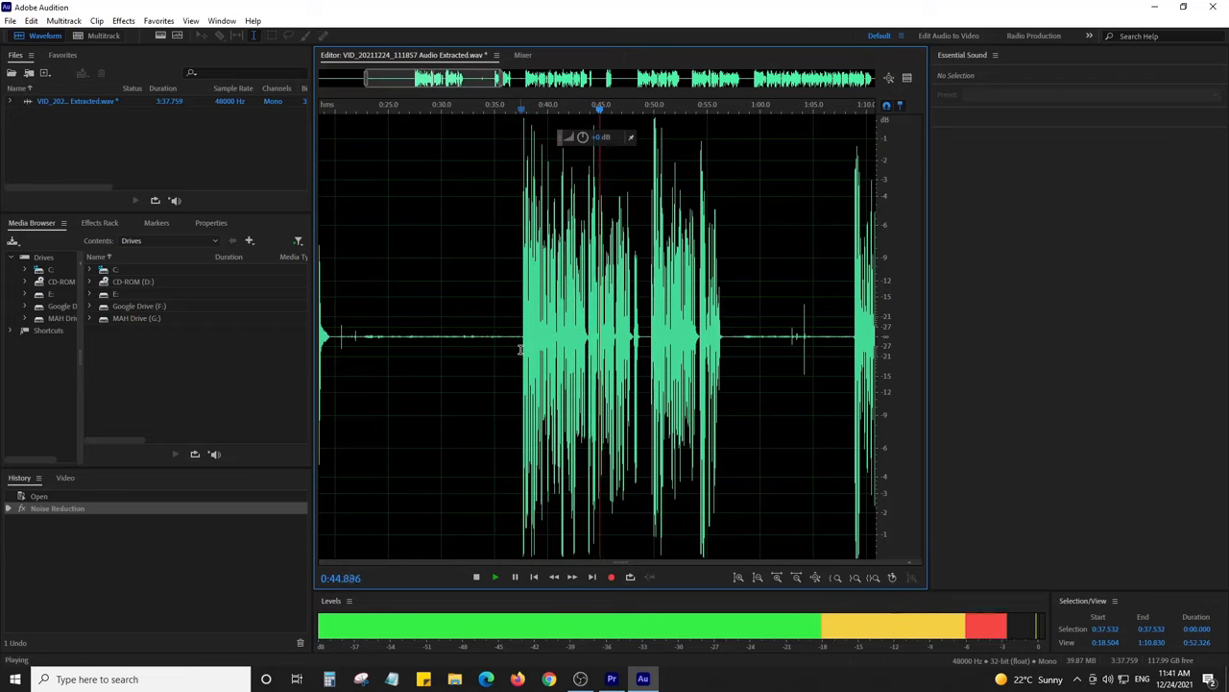
{"action": "key", "text": "space"}
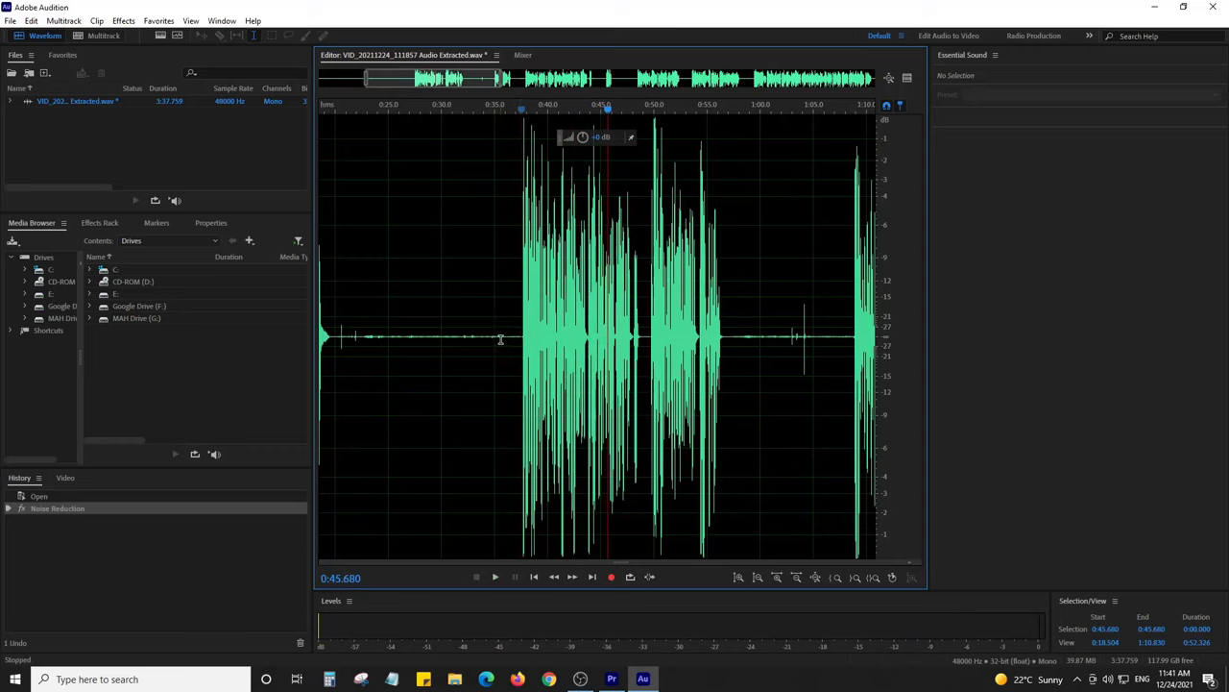
Save the cleaned audio file and close Adobe Audition to return to Premiere Pro
{"action": "left_click", "coordinate": [492, 366]}
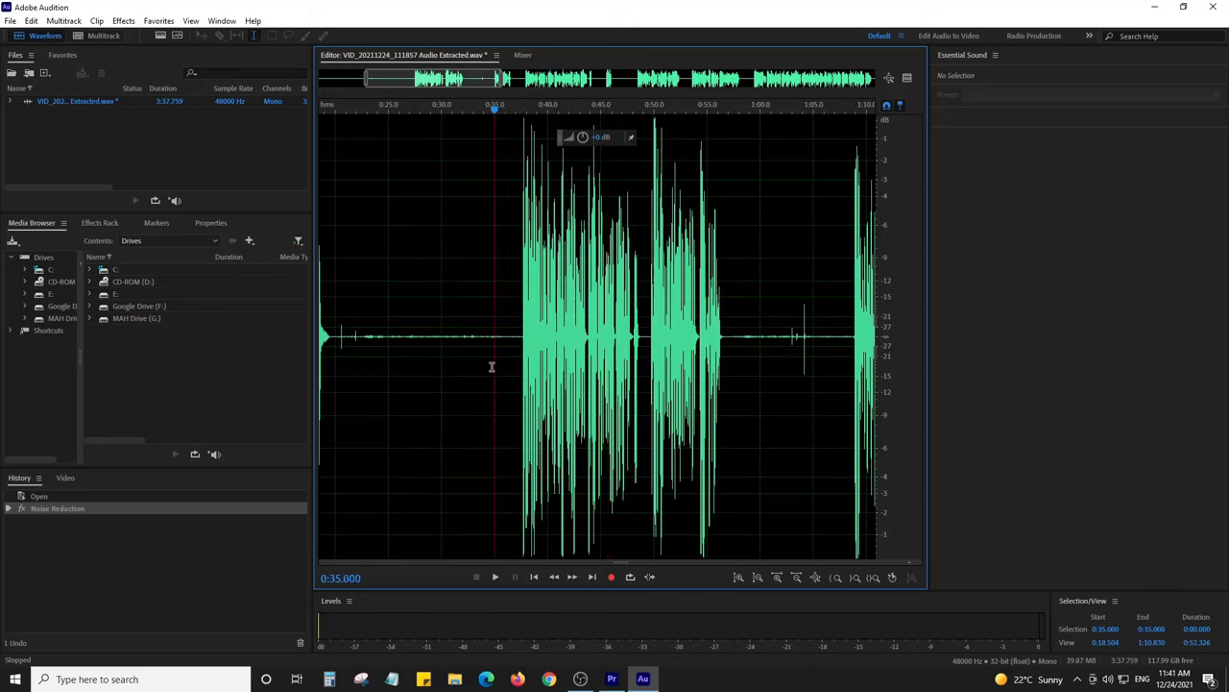
{"action": "key", "text": "ctrl+s"}
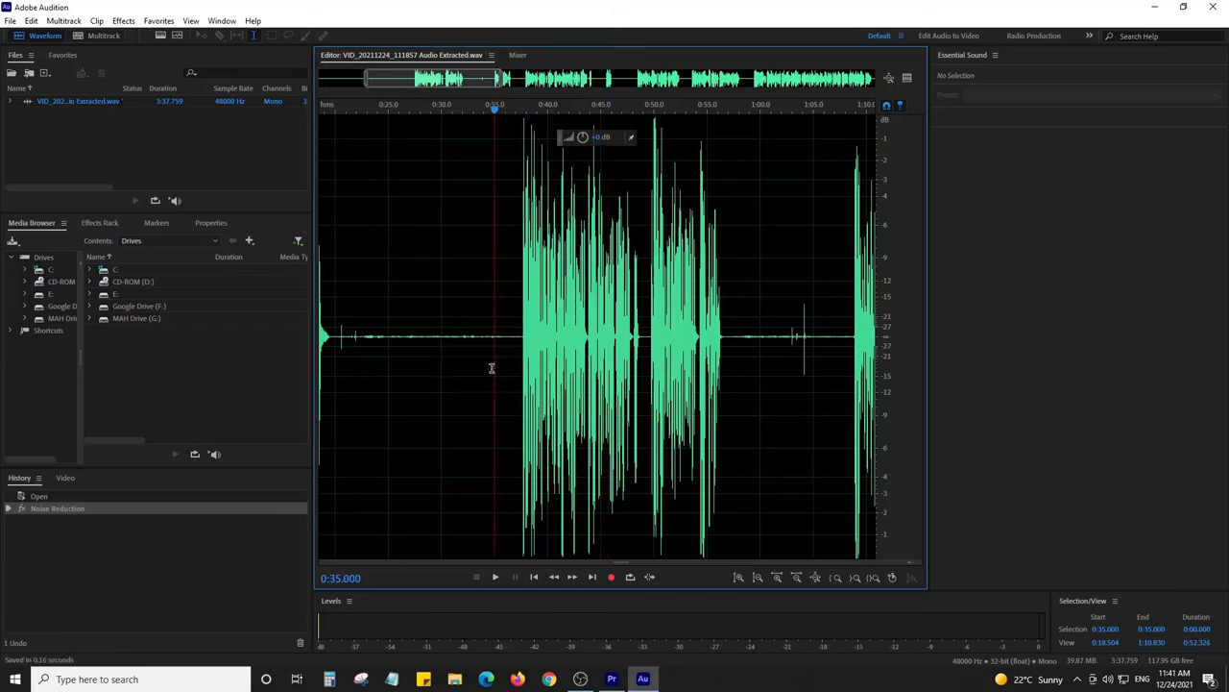
{"action": "left_click", "coordinate": [1216, 8]}
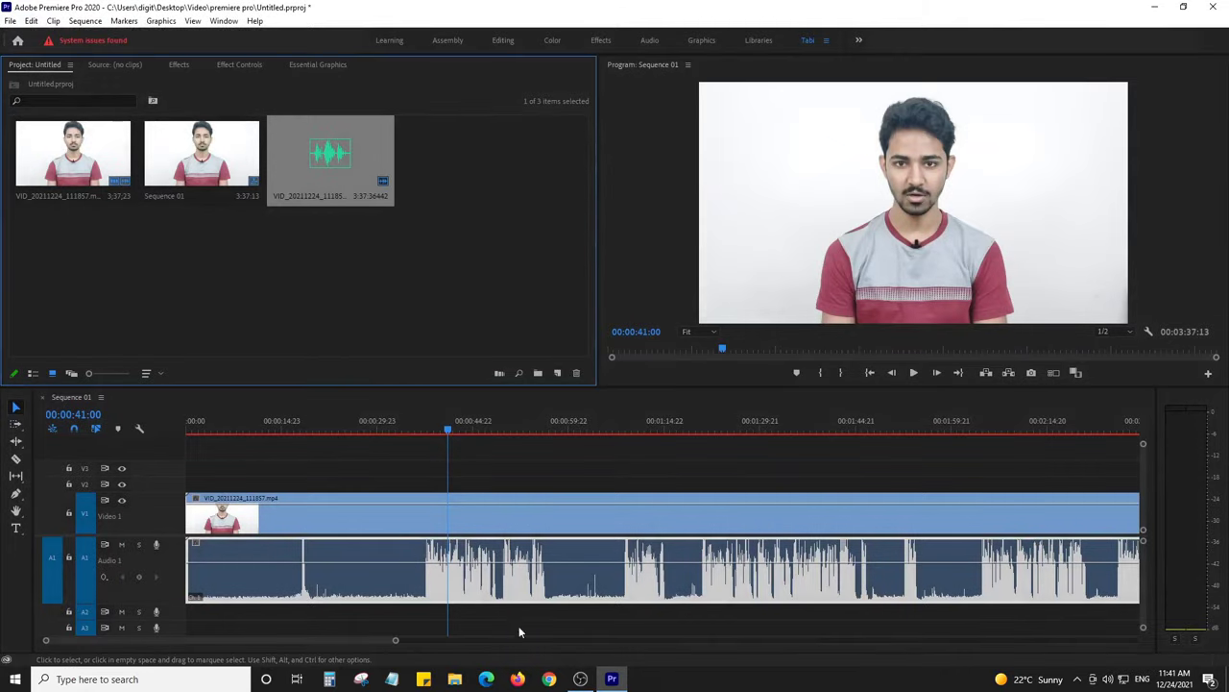
Play the sequence from just before the speech begins, near 00:00:36, to check the cleaned audio
{"action": "left_click", "coordinate": [535, 453]}
{"action": "scroll", "coordinate": [335, 465], "scroll_direction": "up", "scroll_amount": 5}
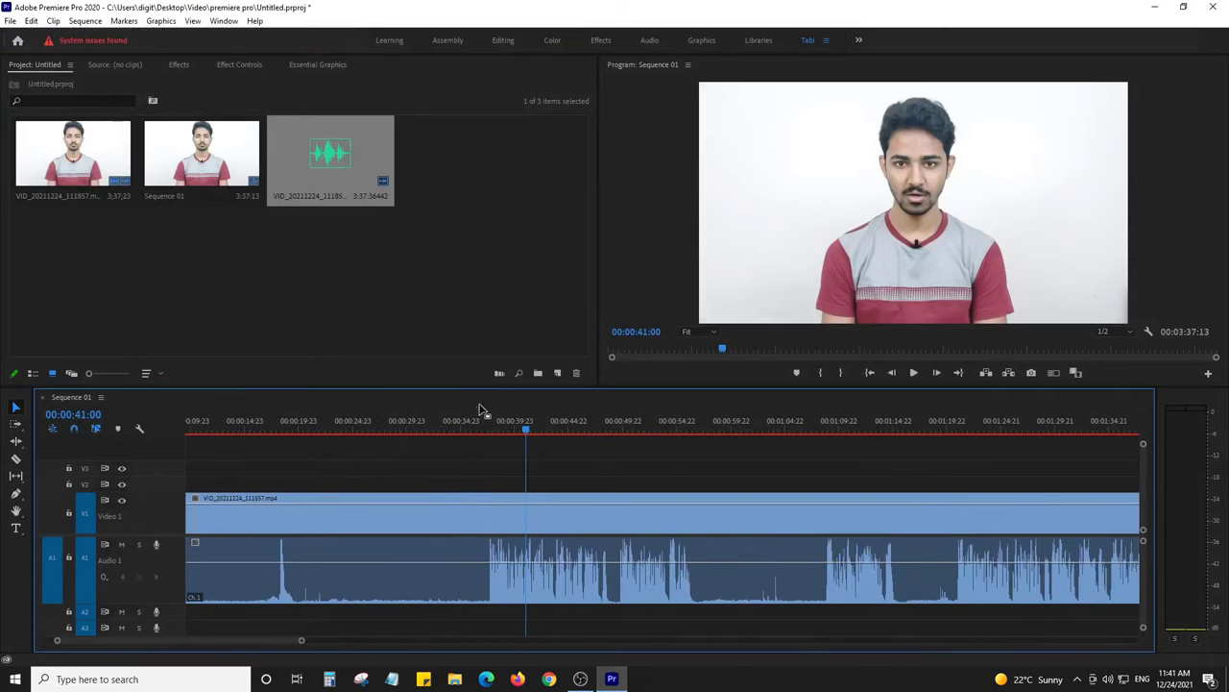
{"action": "left_click_drag", "start_coordinate": [481, 429], "coordinate": [465, 429]}
{"action": "key", "text": "space"}
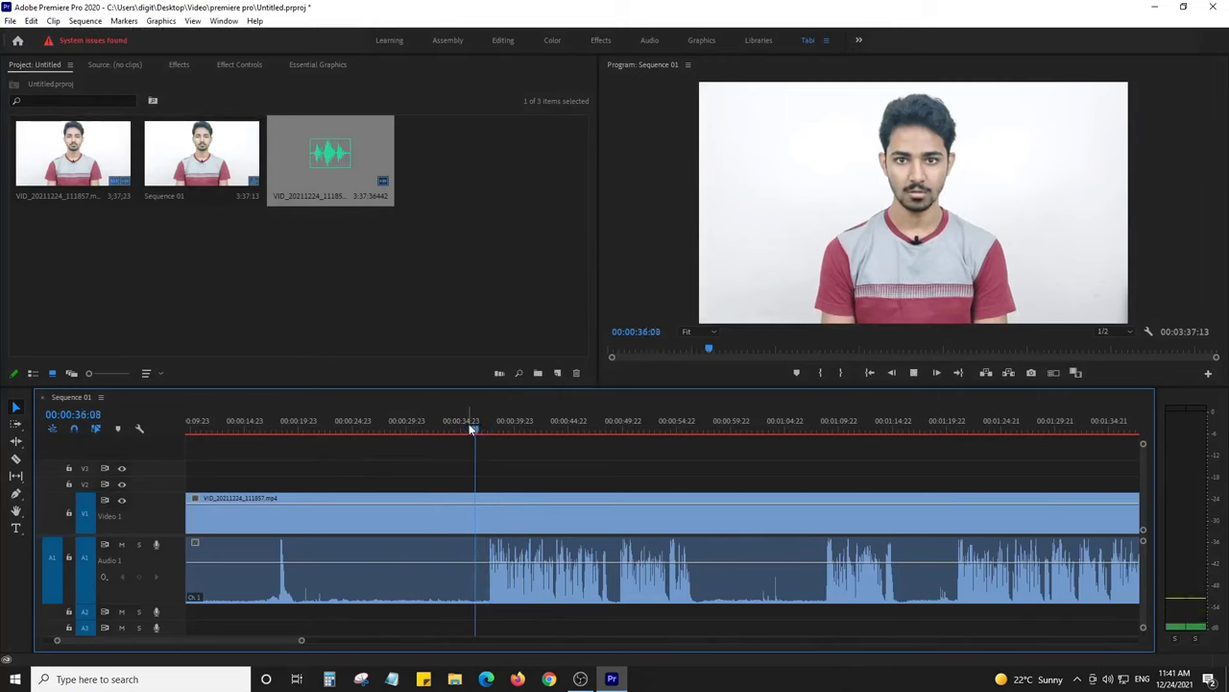
{"action": "key", "text": "space"}
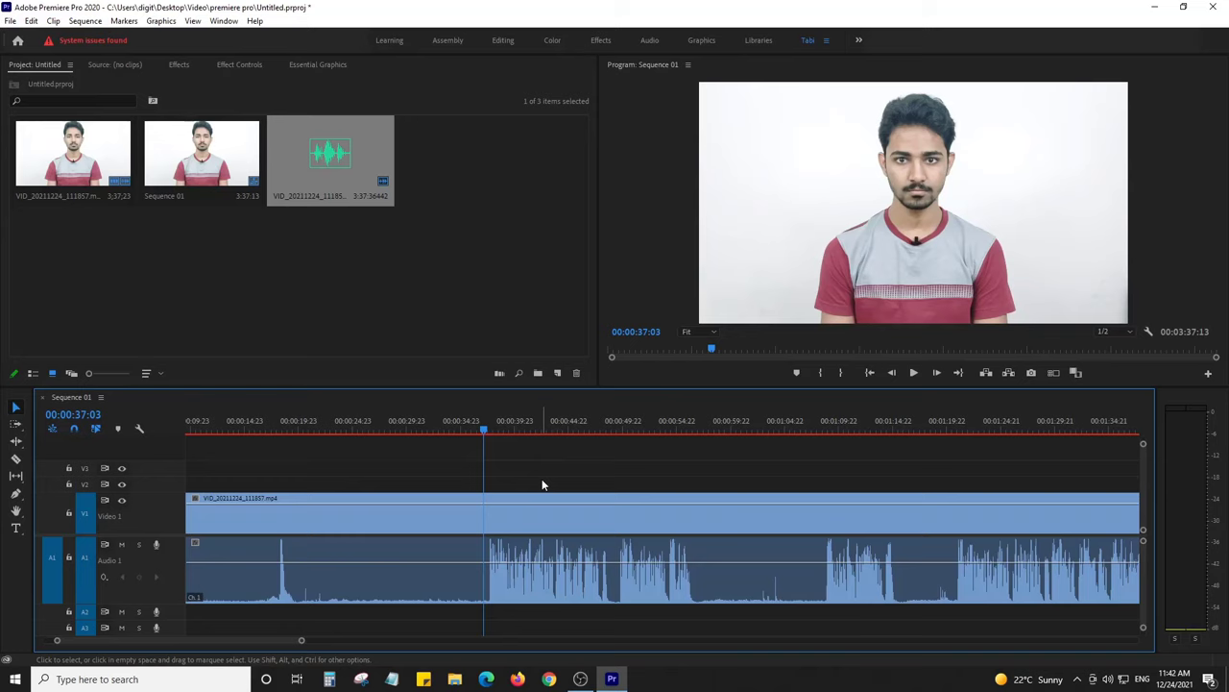
{"action": "key", "text": "space"}
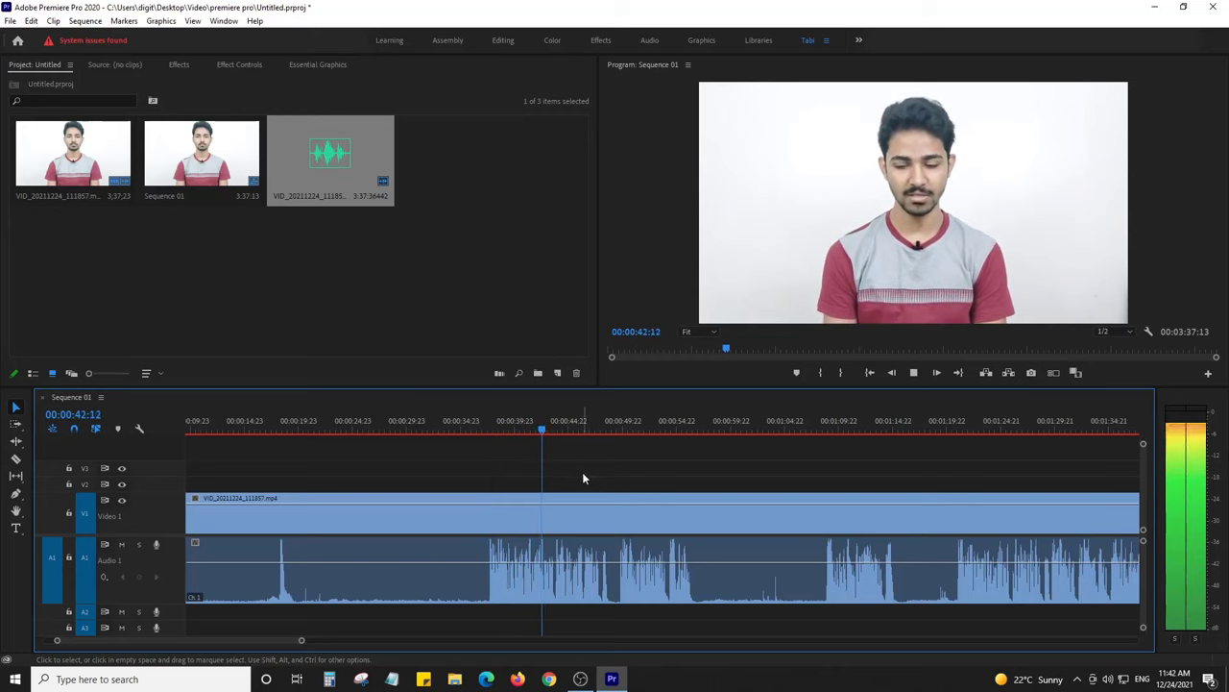
{"action": "key", "text": "space"}
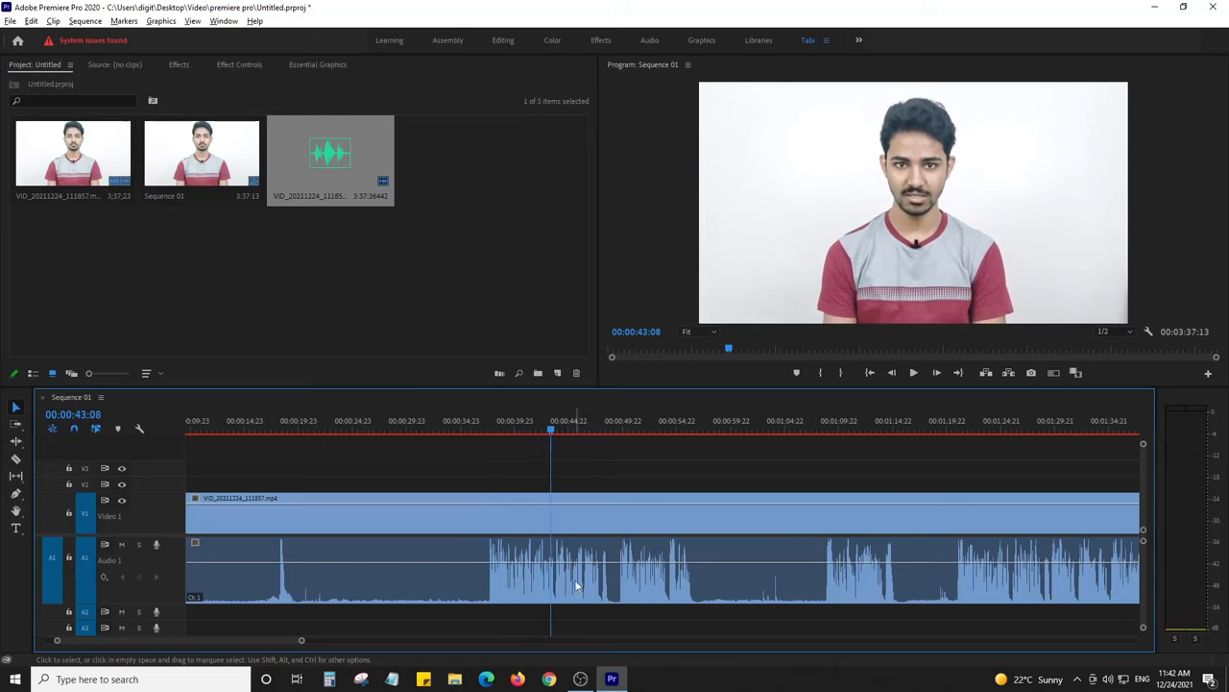
Turn off keyframing for the extracted audio clip's volume Level and set the level to 5 dB
{"action": "key", "text": "alt"}
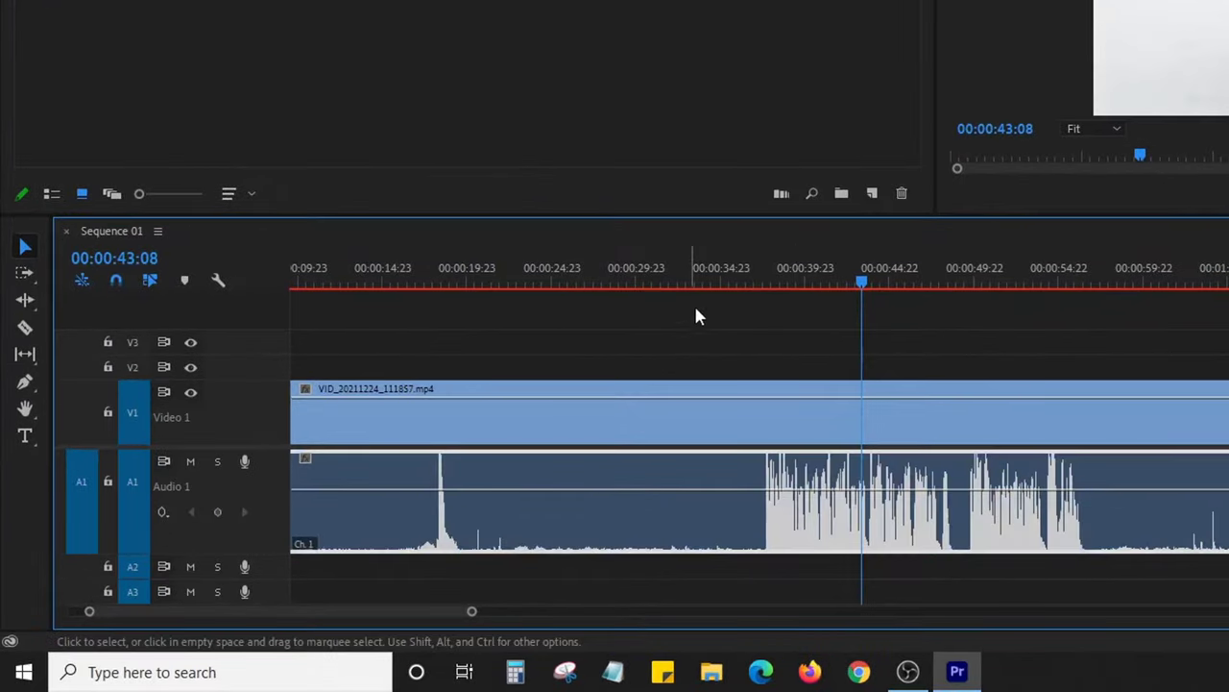
{"action": "left_click", "coordinate": [756, 321]}
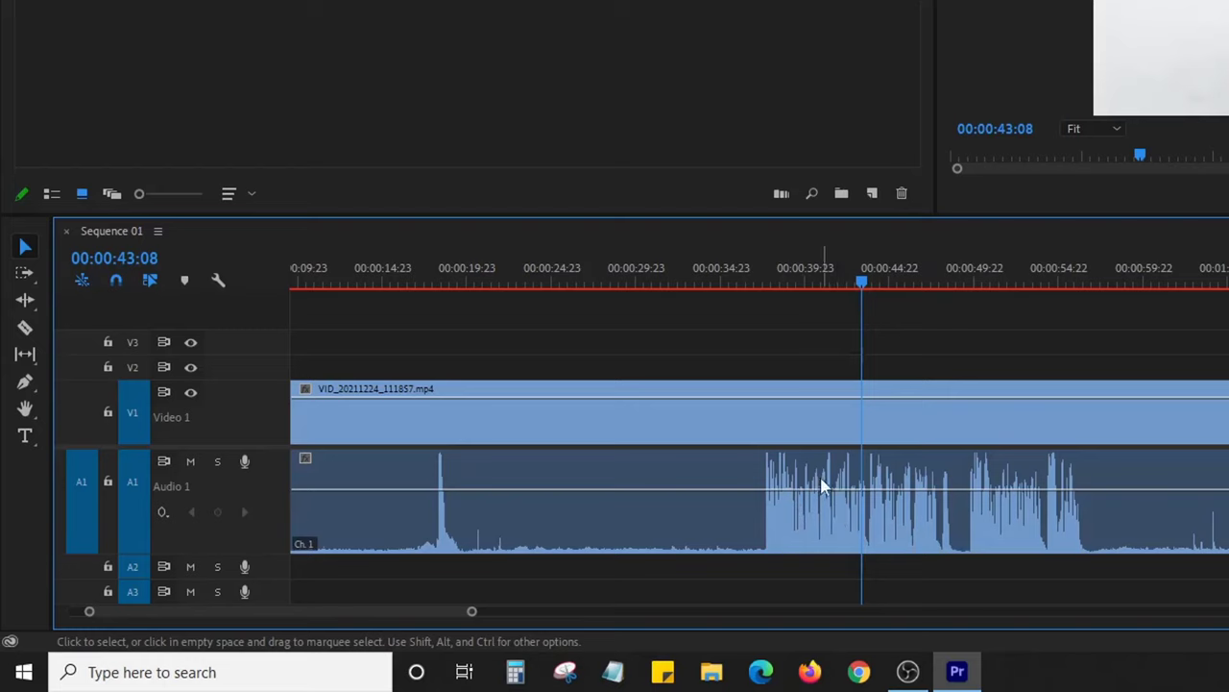
{"action": "left_click", "coordinate": [826, 537]}
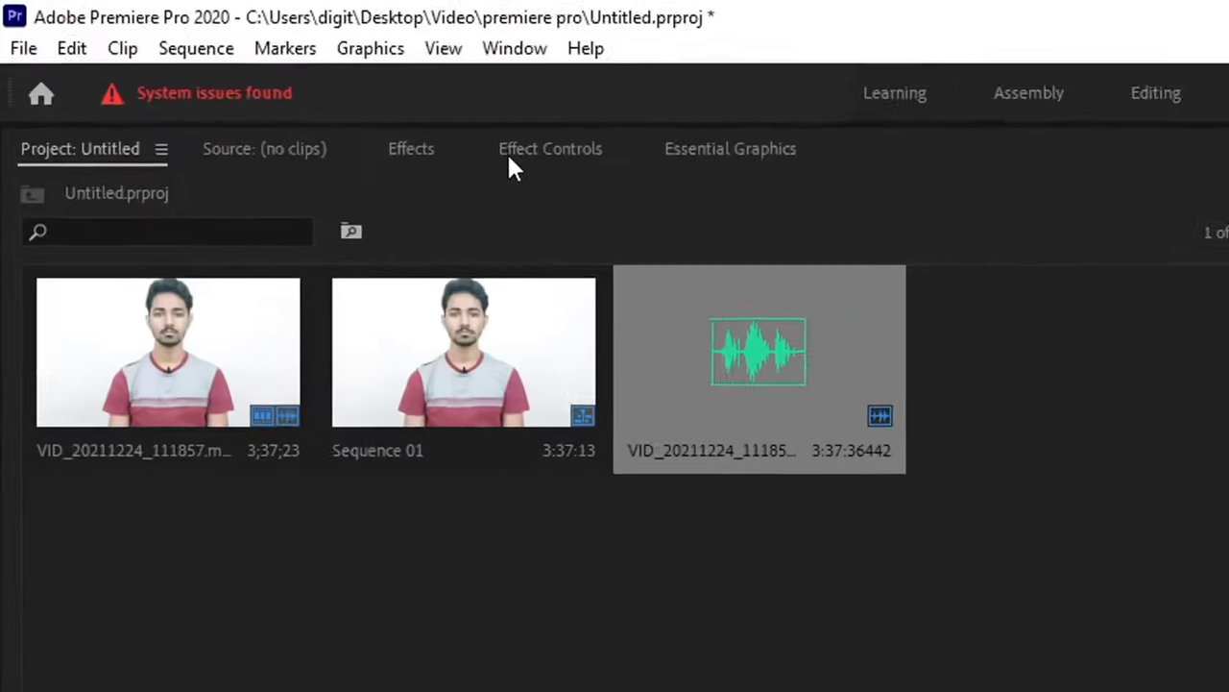
{"action": "left_click", "coordinate": [572, 170]}
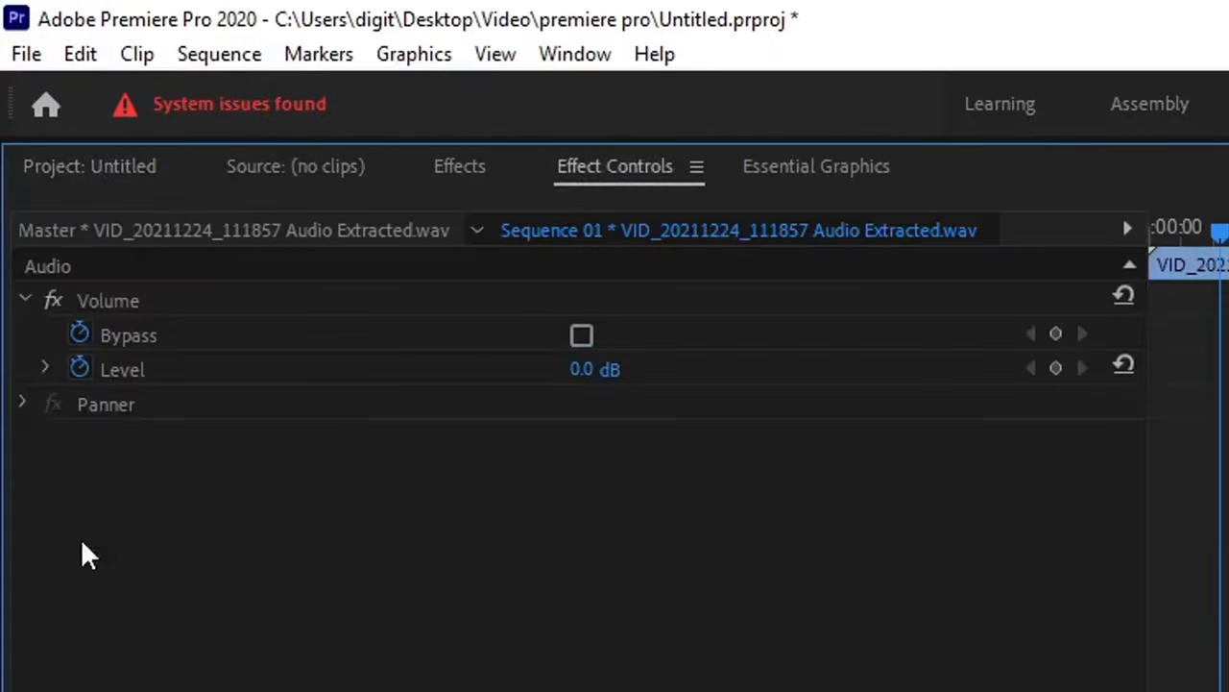
{"action": "left_click", "coordinate": [82, 369]}
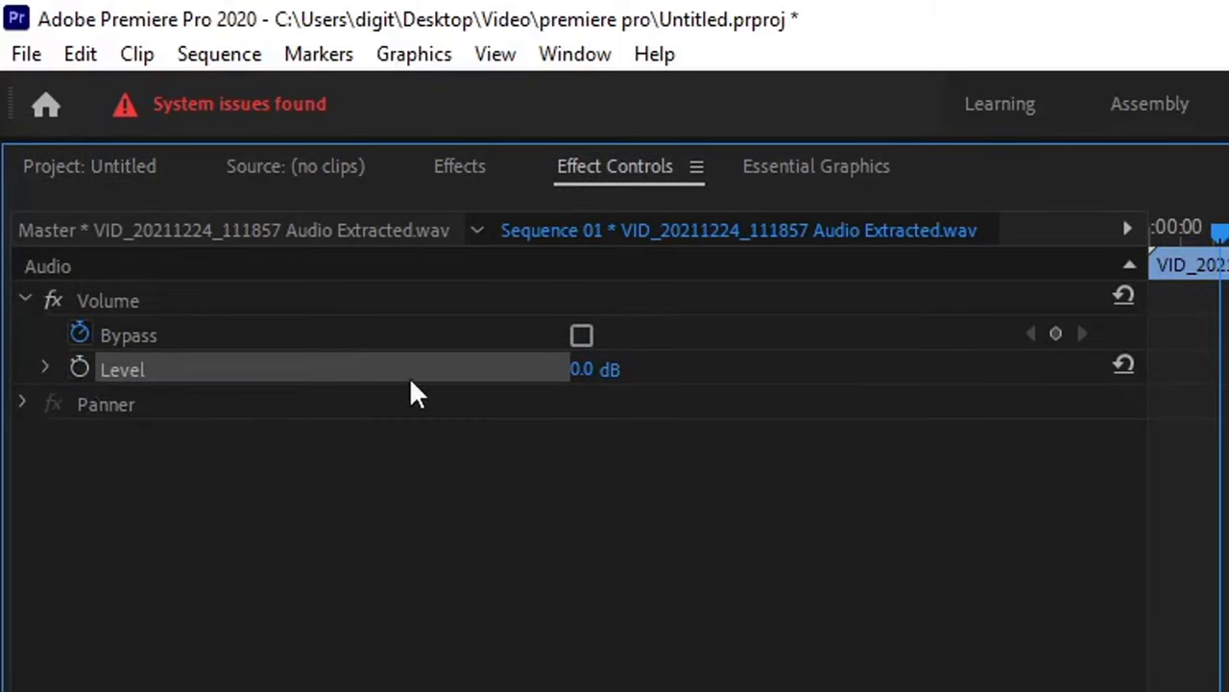
{"action": "left_click", "coordinate": [596, 370]}
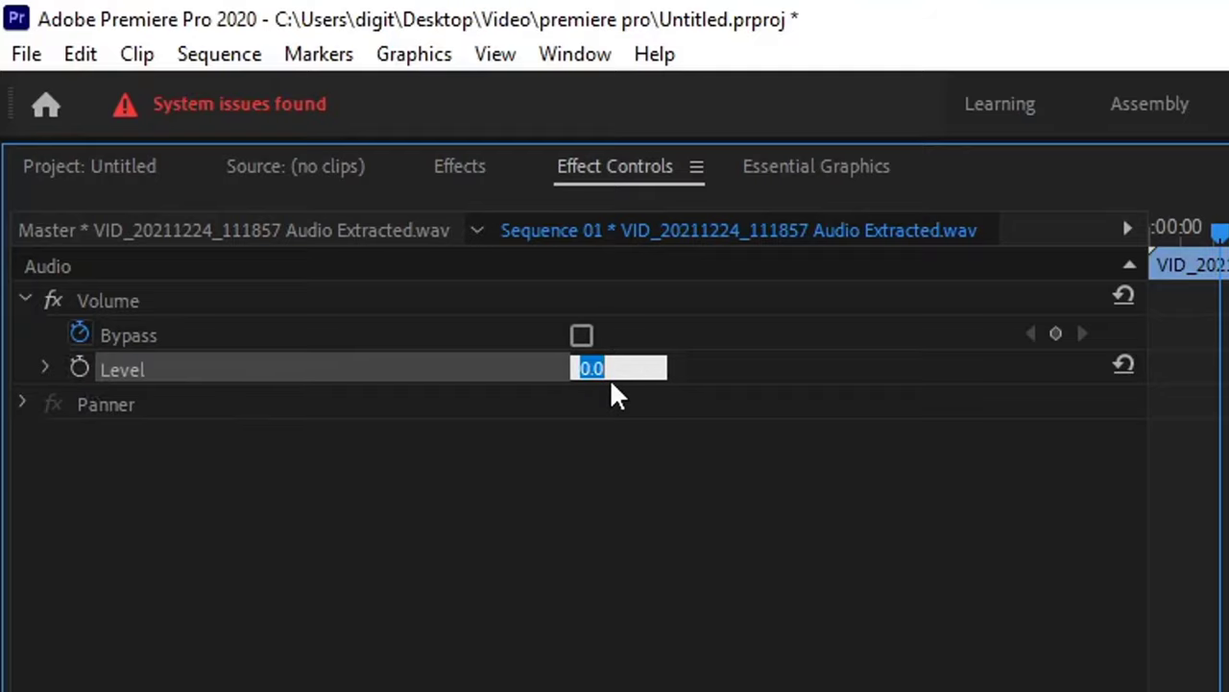
{"action": "type", "text": "5"}
{"action": "key", "text": "Return"}
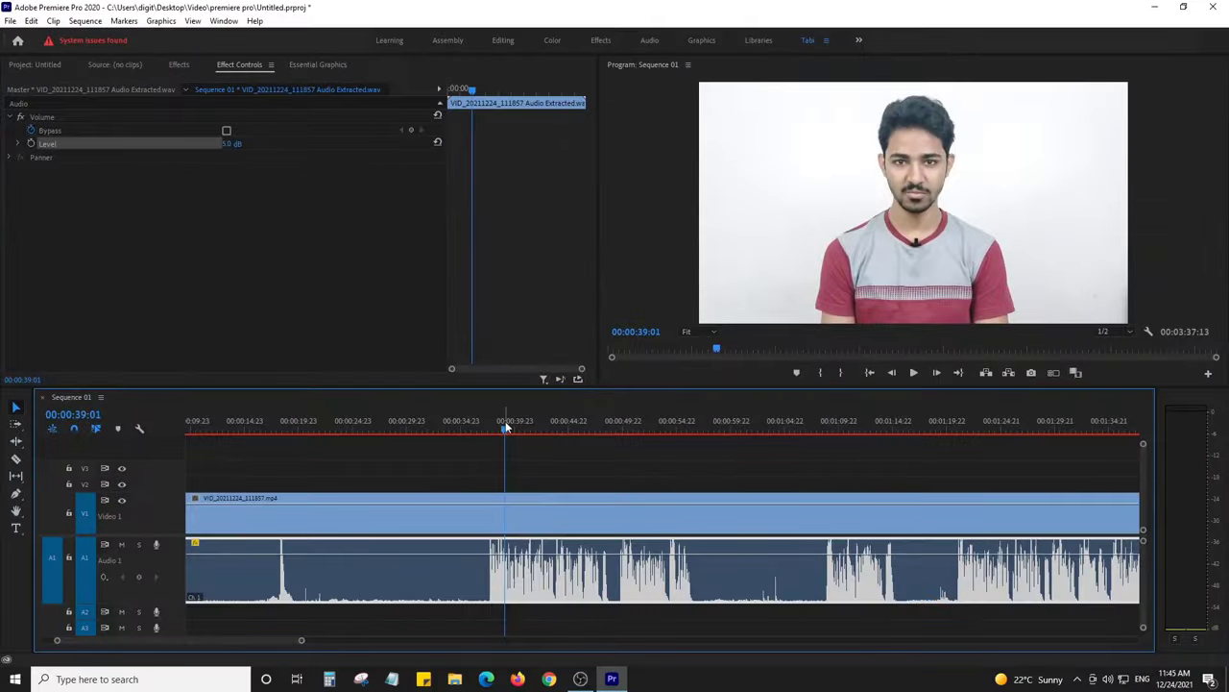
Play the sequence from around the start of the speech to check the boosted audio, stopping near 00:00:47, and deselect the clip
{"action": "key", "text": "space"}
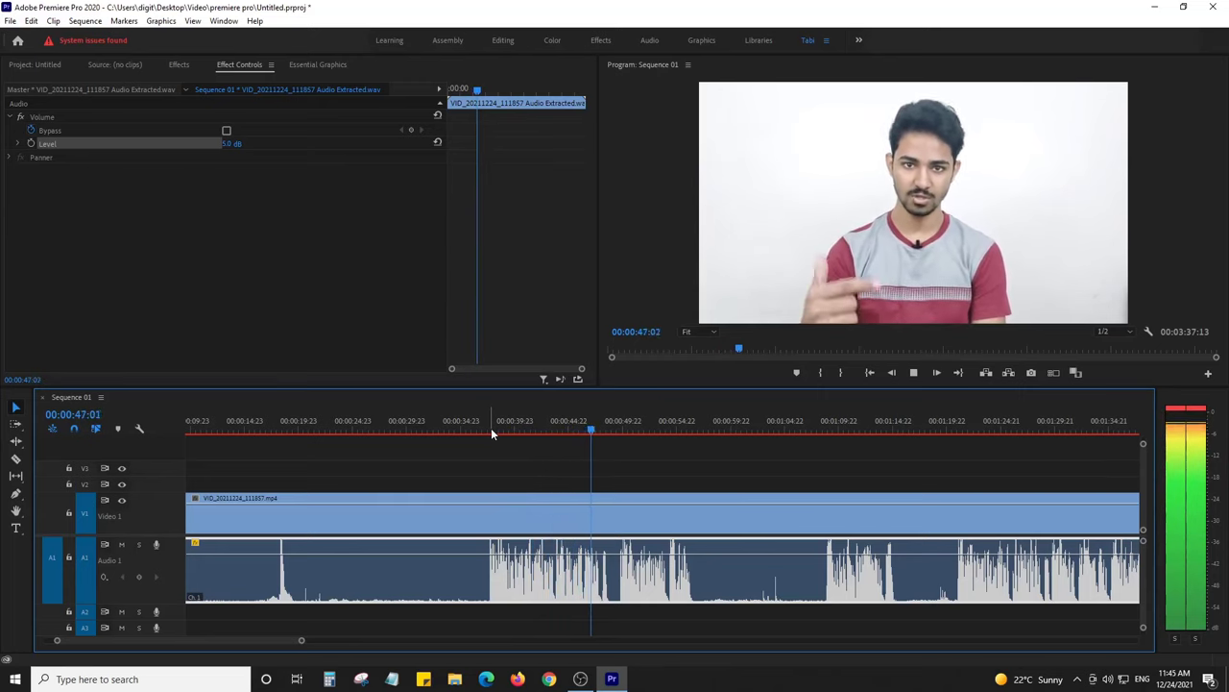
{"action": "key", "text": "space"}
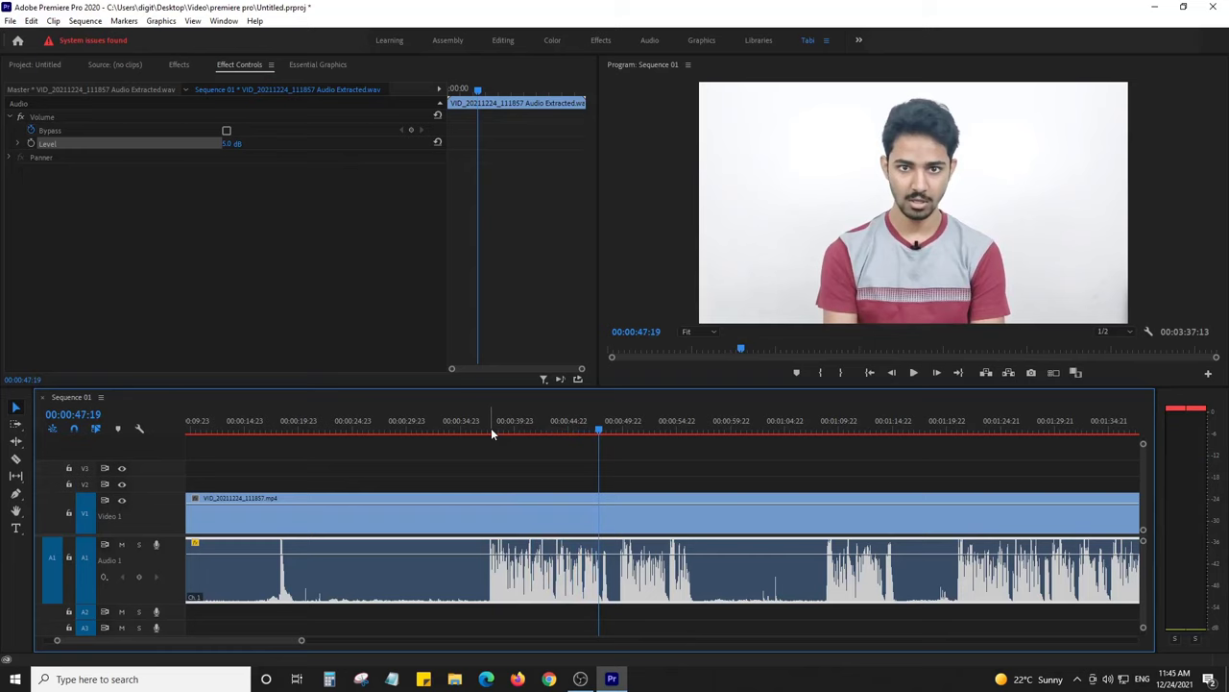
{"action": "left_click", "coordinate": [557, 465]}
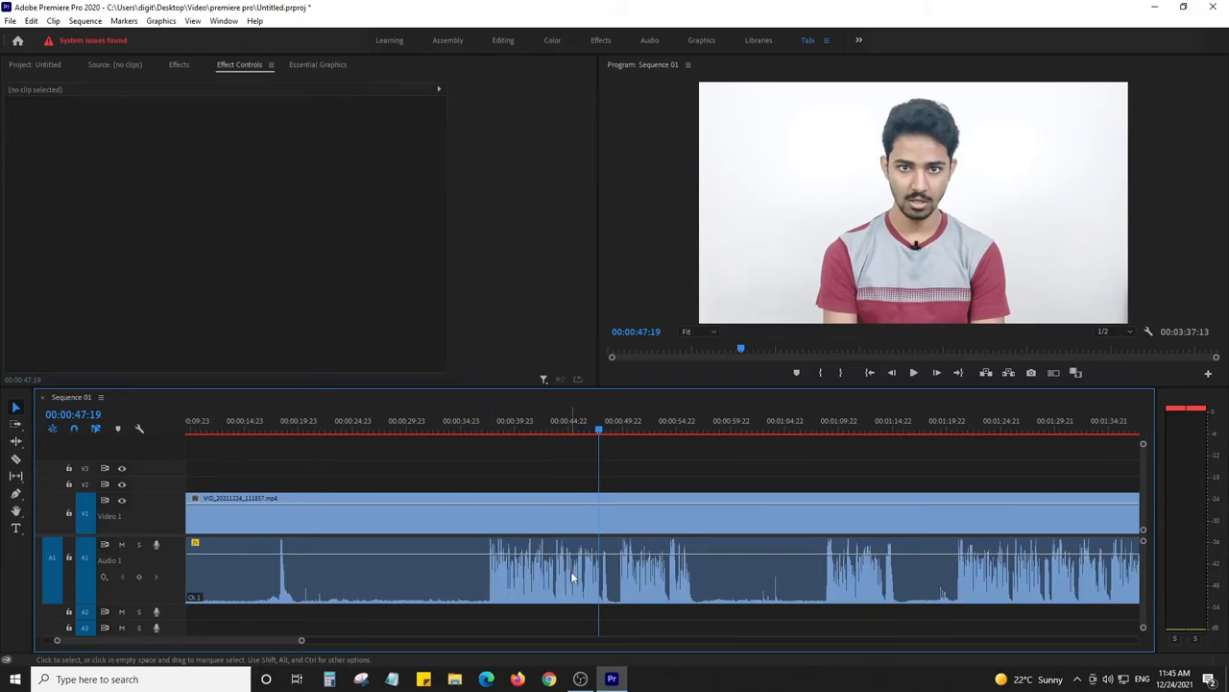